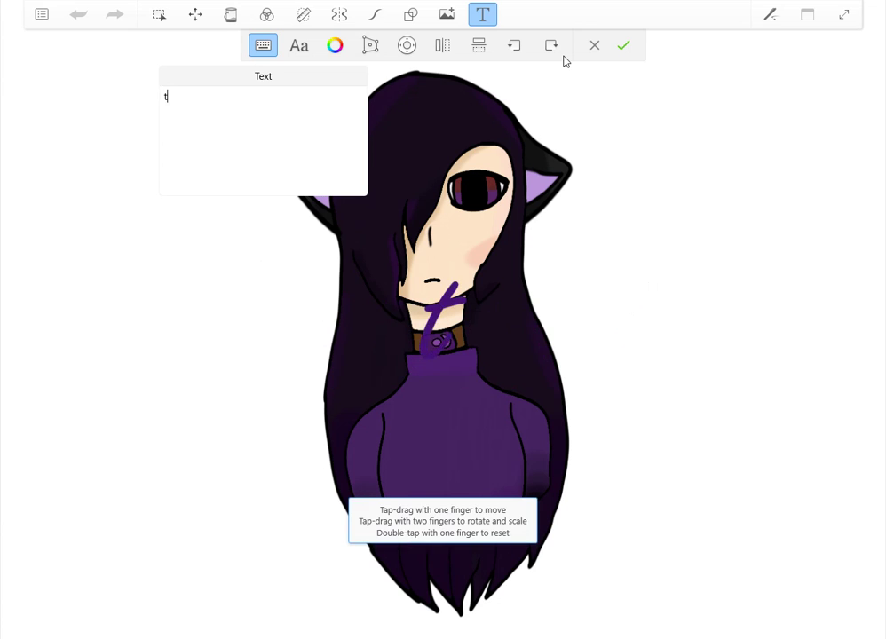
Write "today I'm showing off some drawings that don't have recordings!" as three lines of text over the drawing, and discard the text
{"action": "type", "text": "'m sh"}
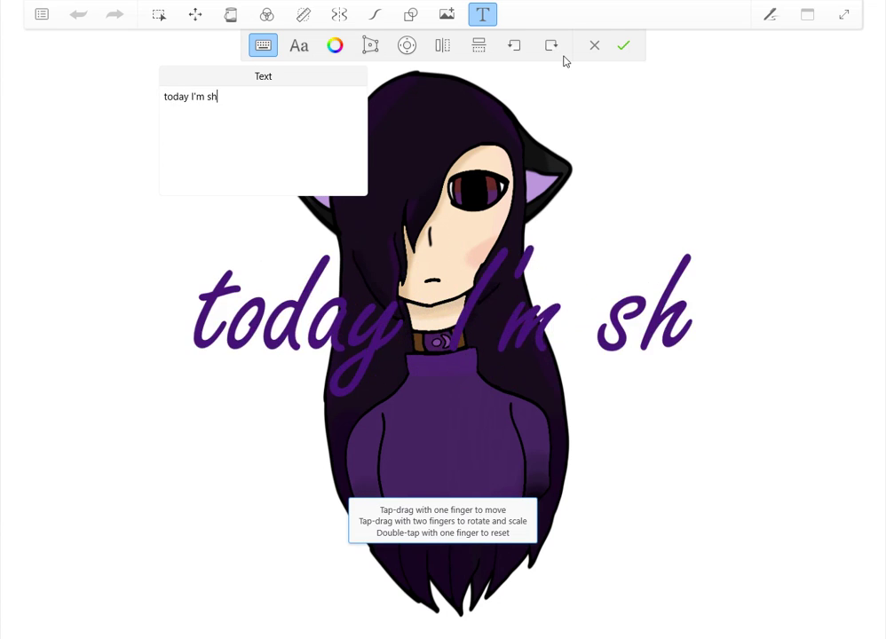
{"action": "type", "text": "owing off"}
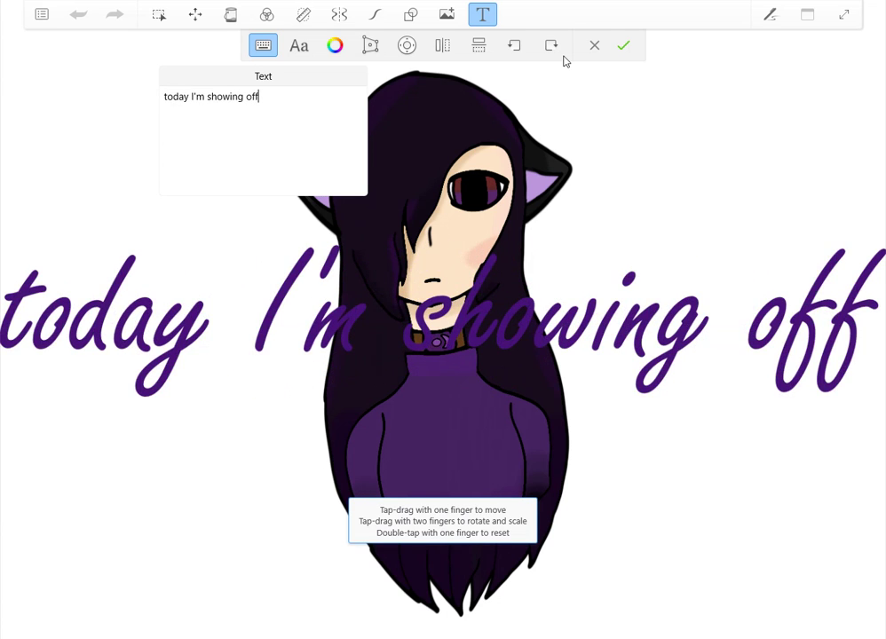
{"action": "type", "text": "some"}
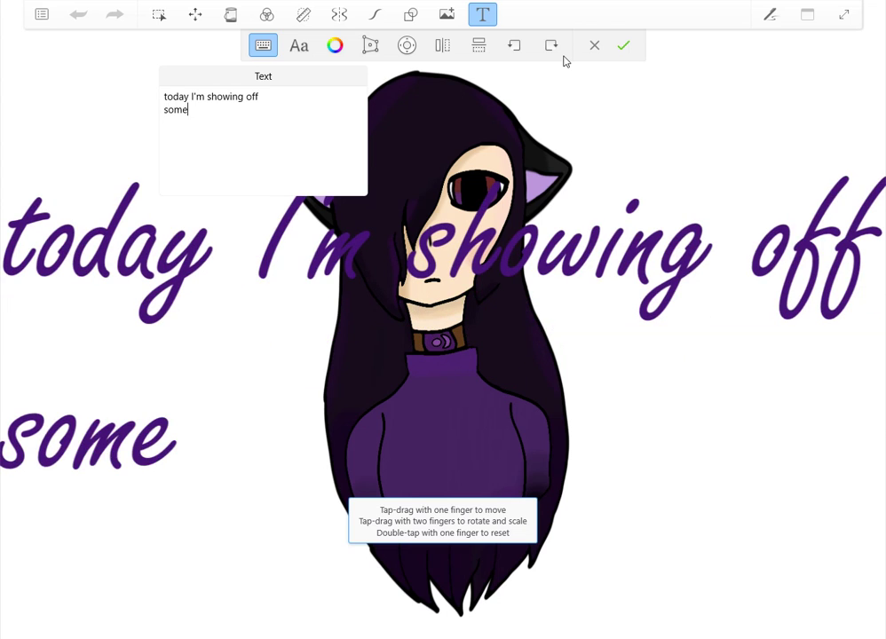
{"action": "type", "text": " drawin"}
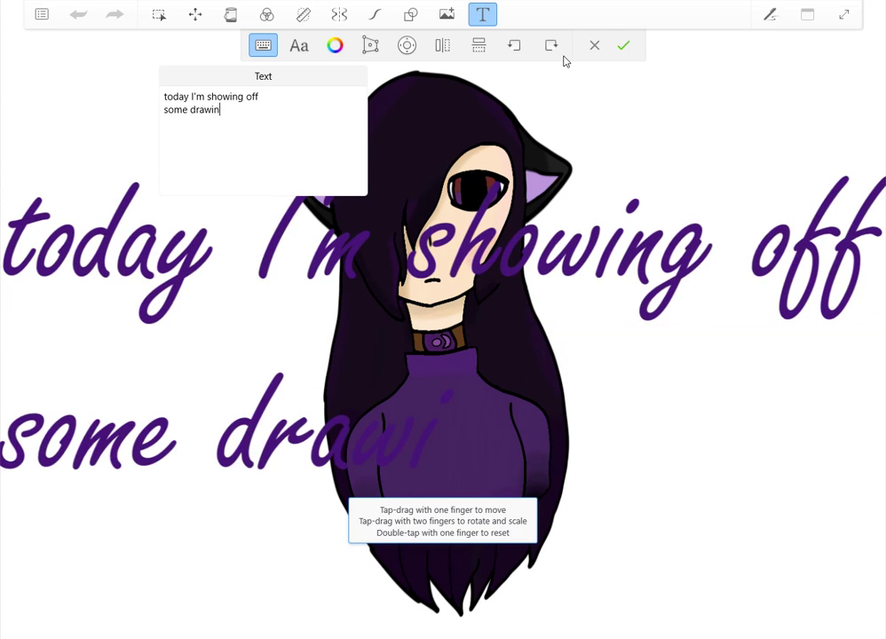
{"action": "type", "text": "gs that"}
{"action": "key", "text": "Return"}
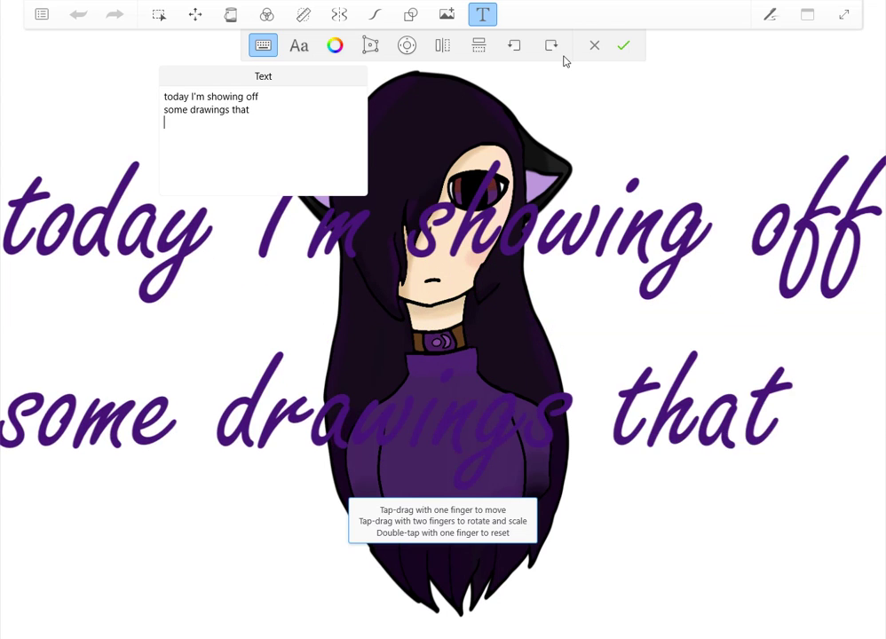
{"action": "type", "text": "don't have re"}
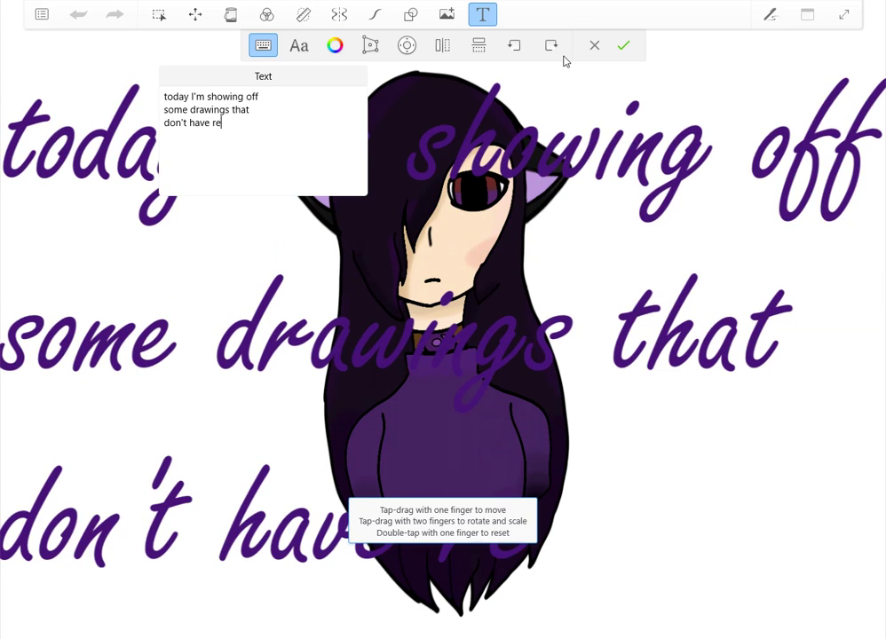
{"action": "type", "text": "cordings"}
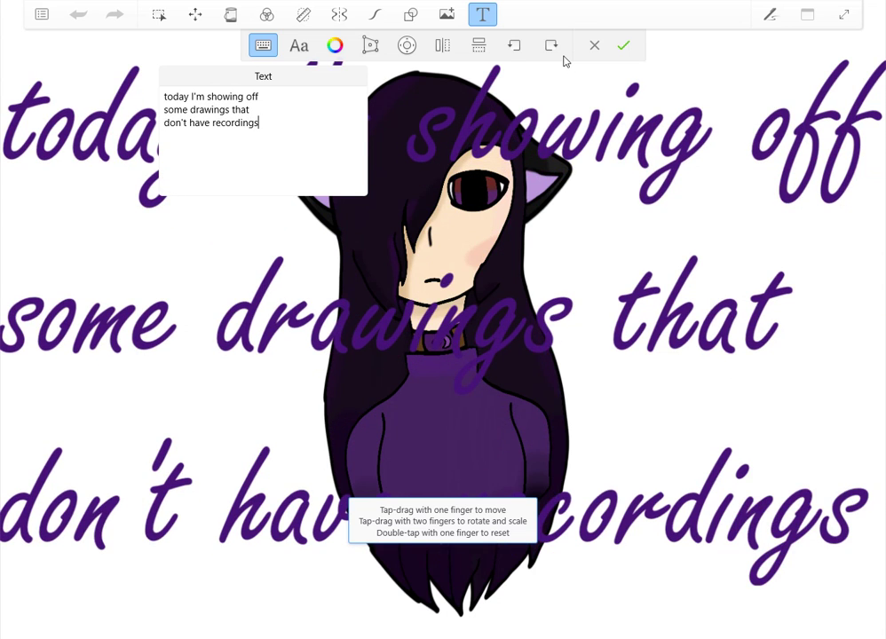
{"action": "type", "text": "!"}
{"action": "left_click", "coordinate": [594, 44]}
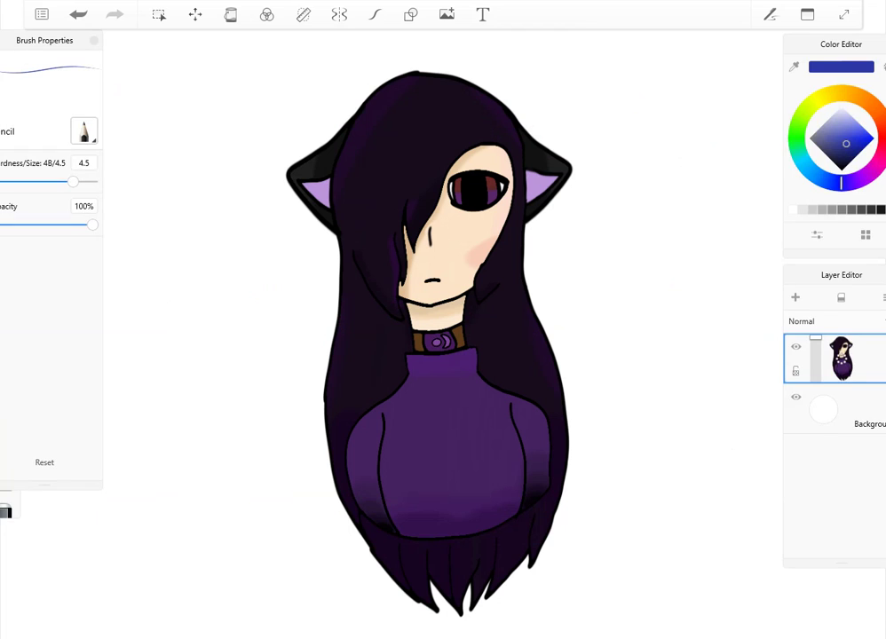
Write "sooo les go" as new text over the drawing and discard it
{"action": "left_click", "coordinate": [484, 15]}
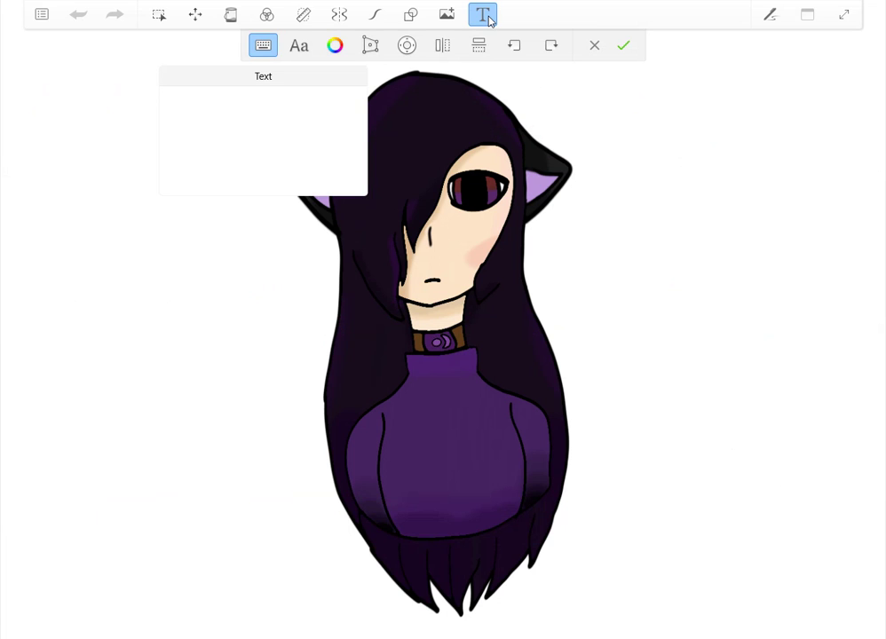
{"action": "type", "text": "sooo l"}
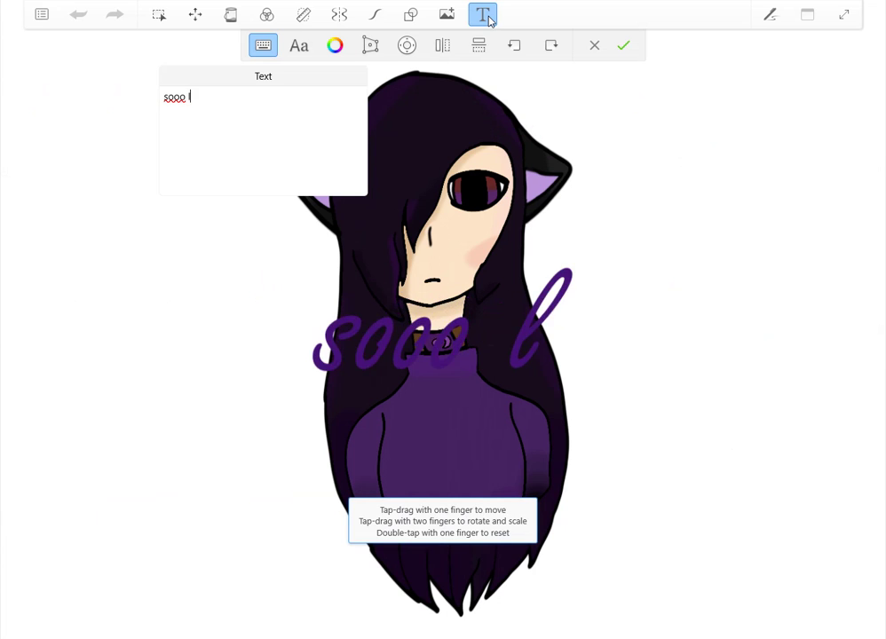
{"action": "type", "text": "es go"}
{"action": "left_click", "coordinate": [593, 46]}
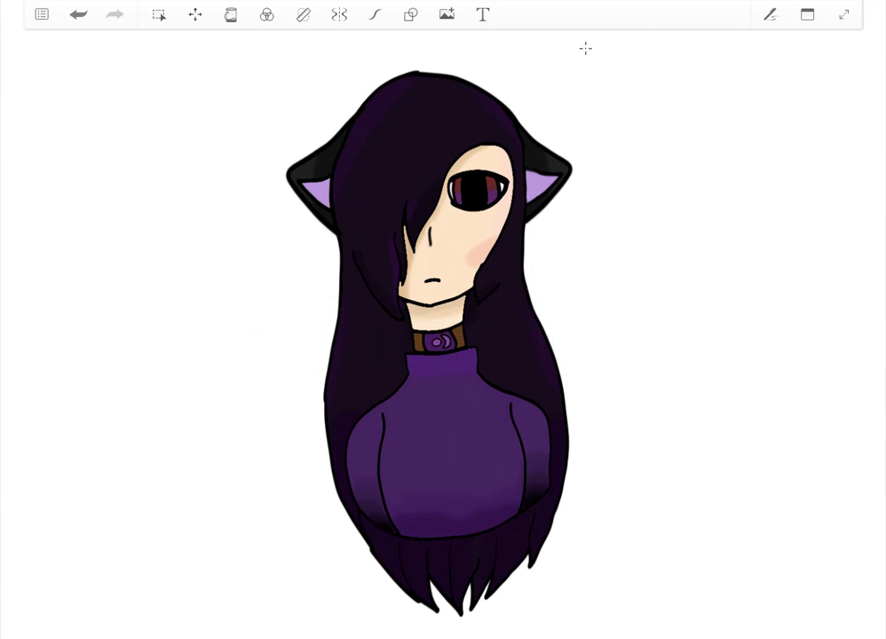
Start opening another drawing without saving the changes to the current one
{"action": "left_click", "coordinate": [42, 14]}
{"action": "left_click", "coordinate": [92, 84]}
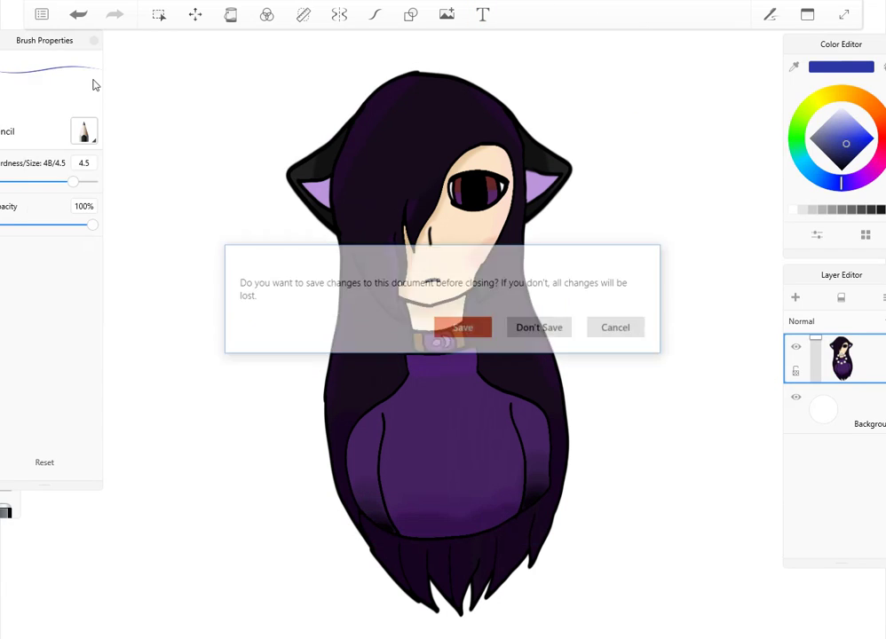
{"action": "left_click", "coordinate": [541, 329]}
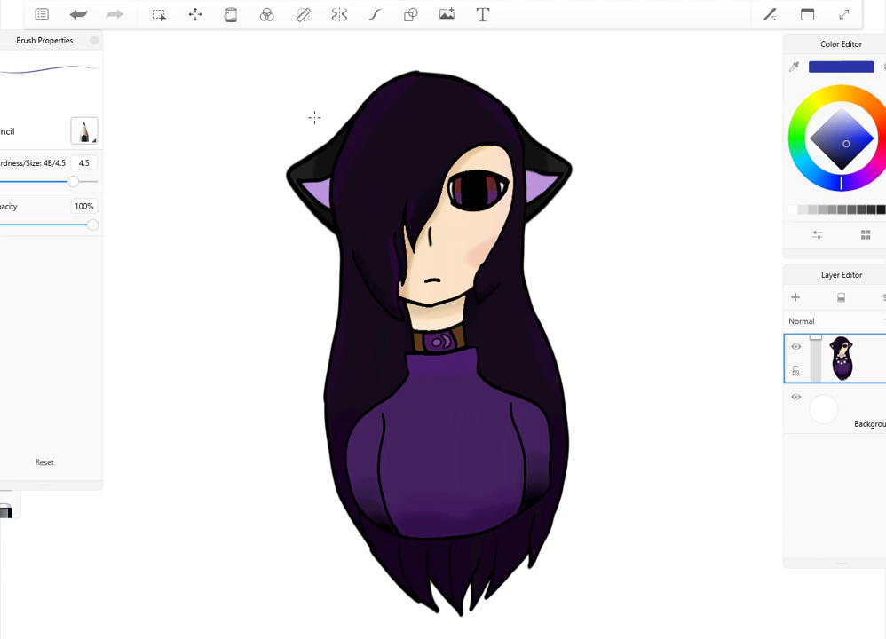
{"action": "left_click", "coordinate": [41, 14]}
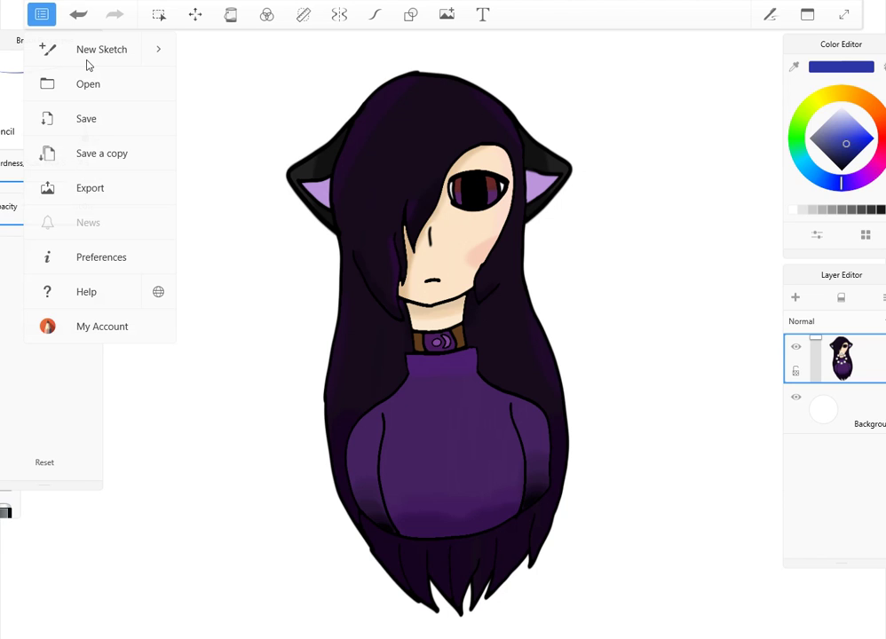
{"action": "left_click", "coordinate": [92, 83]}
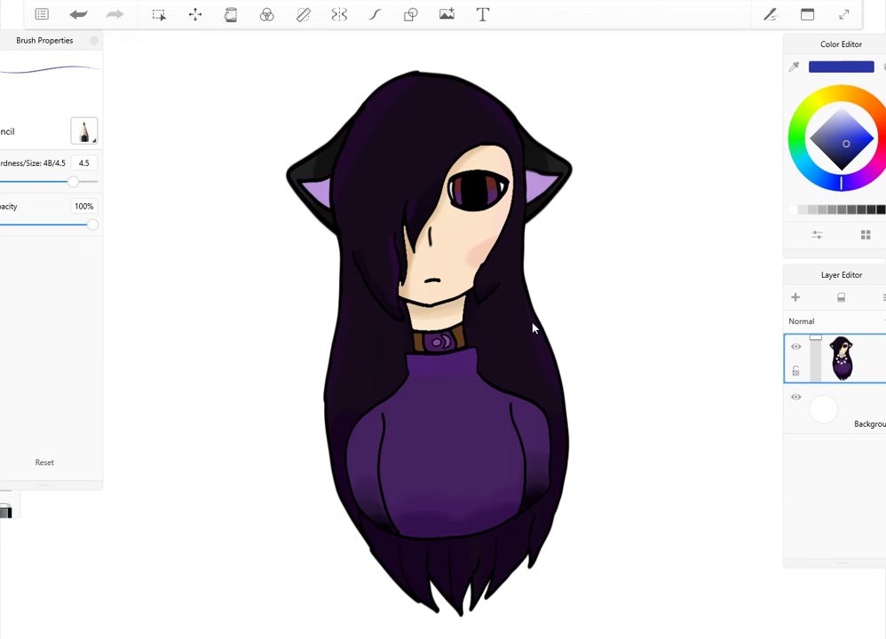
{"action": "left_click", "coordinate": [540, 328]}
{"action": "key", "text": "ctrl+o"}
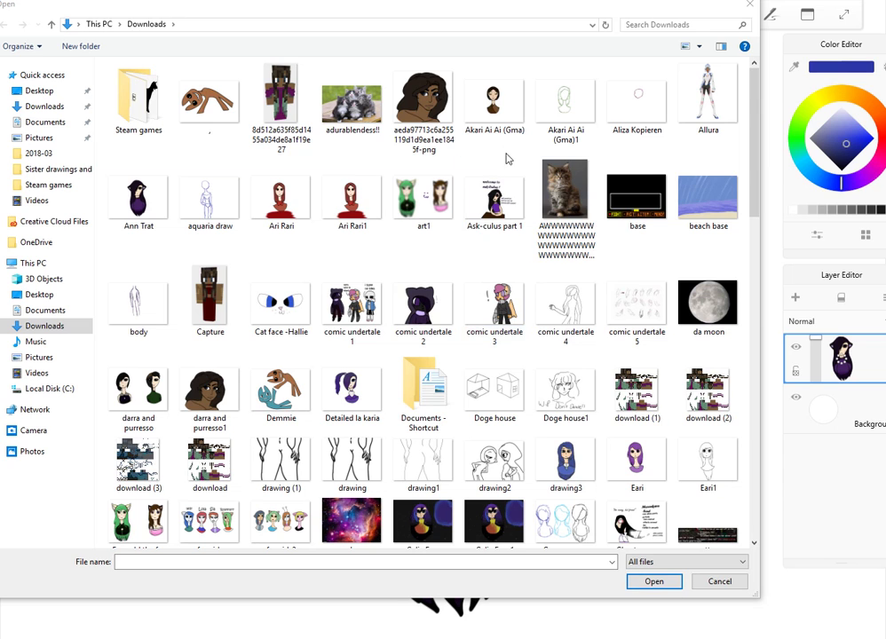
Open the drawing Ira.tif from the Downloads folder
{"action": "scroll", "coordinate": [754, 214], "scroll_direction": "down", "scroll_amount": 1}
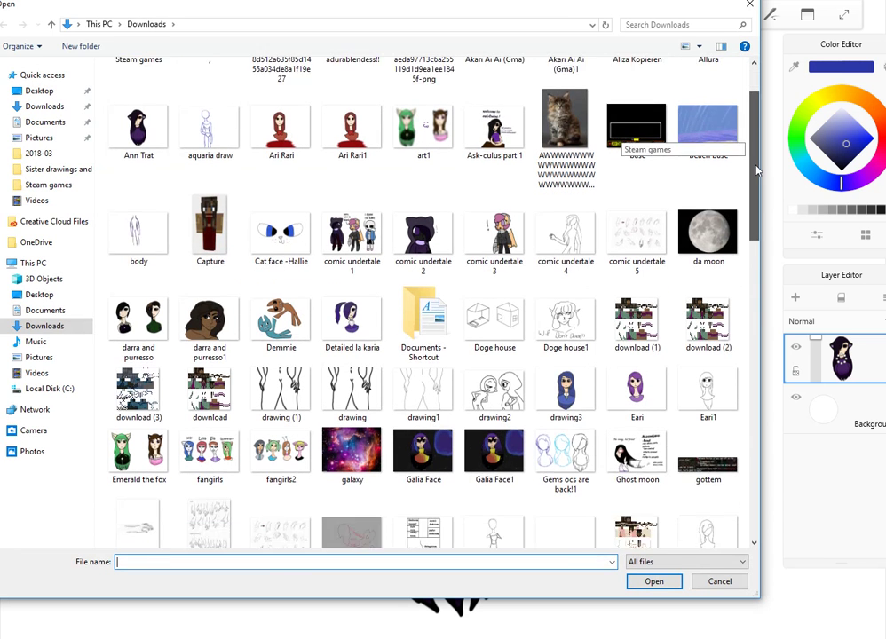
{"action": "left_click_drag", "start_coordinate": [757, 148], "coordinate": [764, 241]}
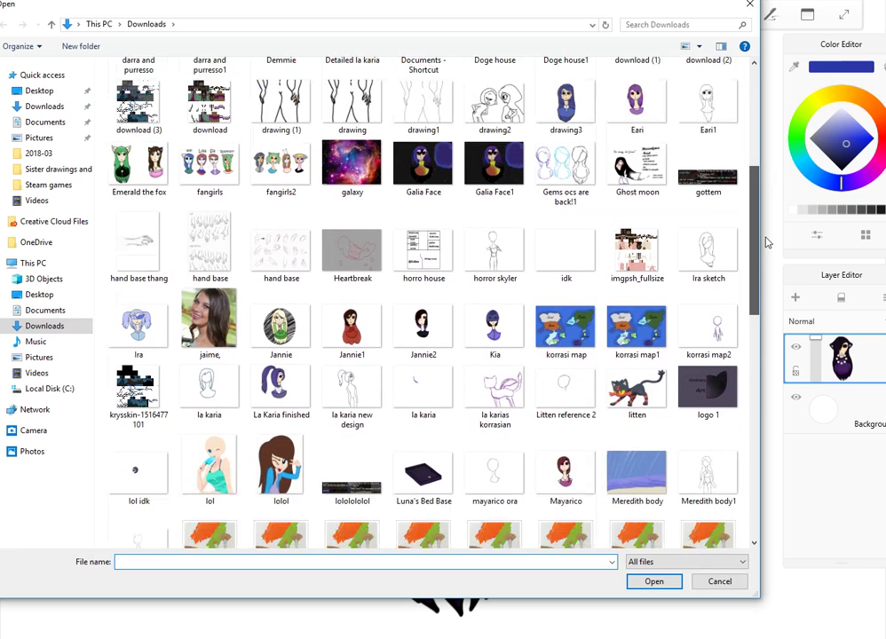
{"action": "left_click", "coordinate": [138, 324]}
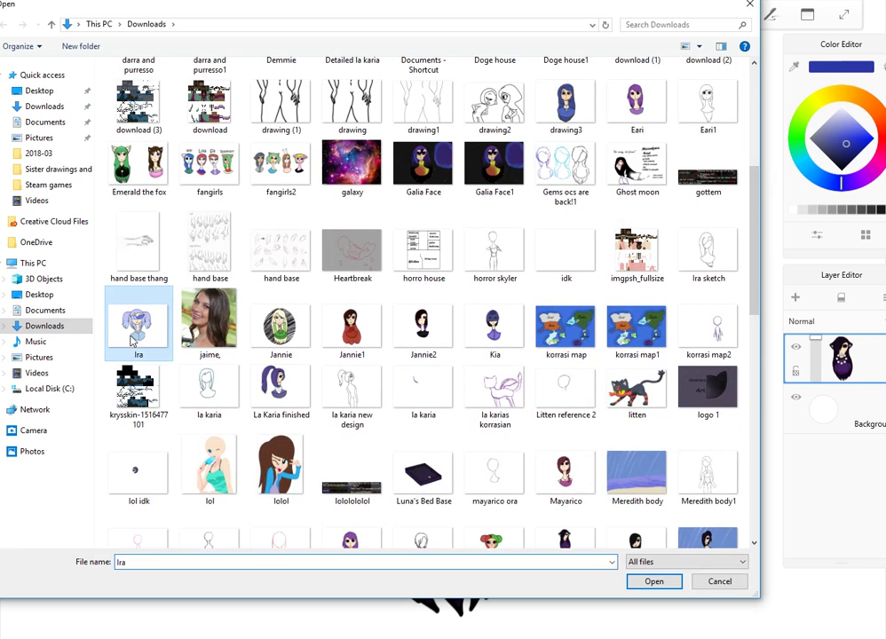
{"action": "left_click", "coordinate": [655, 581]}
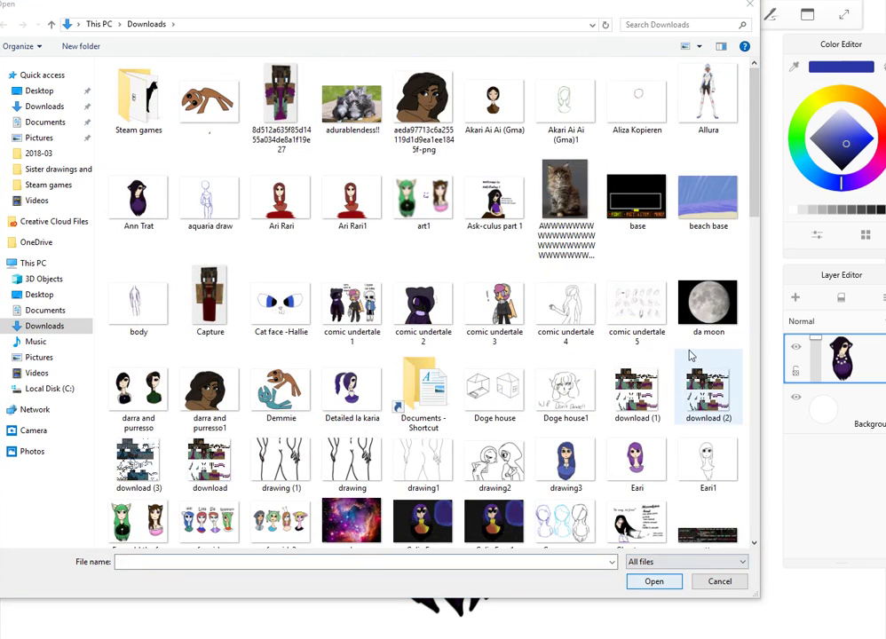
{"action": "left_click", "coordinate": [503, 559]}
{"action": "type", "text": "Ira"}
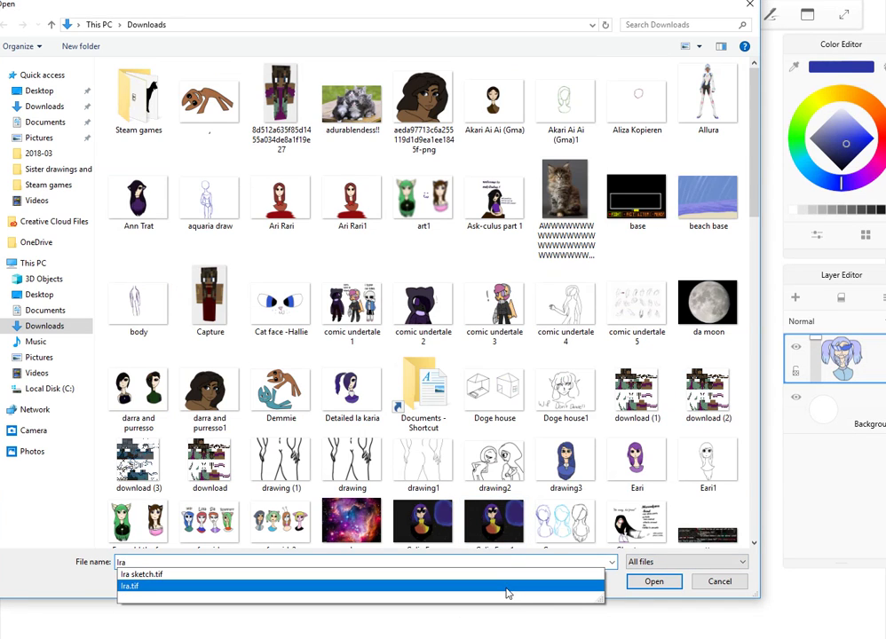
{"action": "left_click", "coordinate": [509, 585]}
{"action": "left_click", "coordinate": [653, 582]}
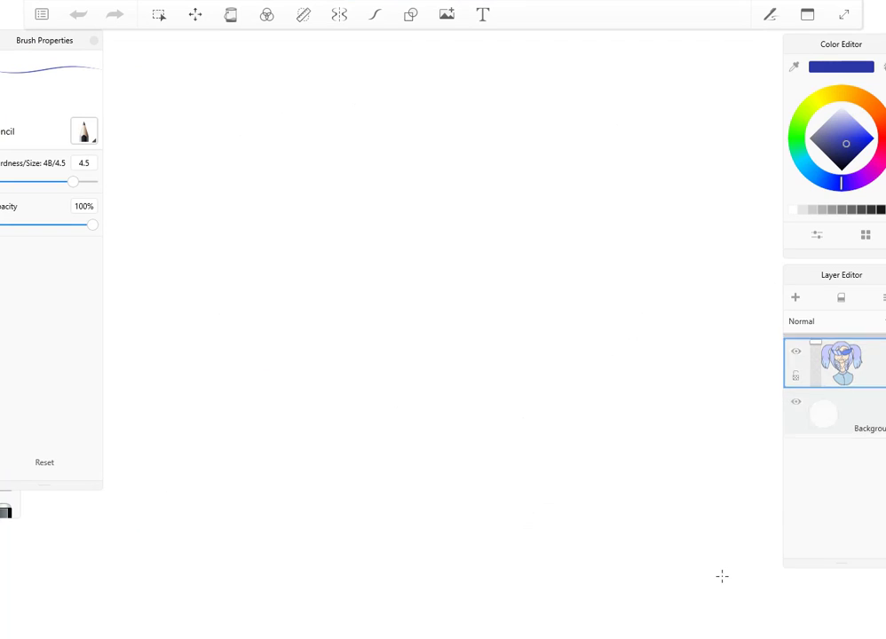
Add the text "her" to the drawing, shrink it and place it beside the character's shoulder on the right
{"action": "left_click", "coordinate": [480, 16]}
{"action": "type", "text": "her"}
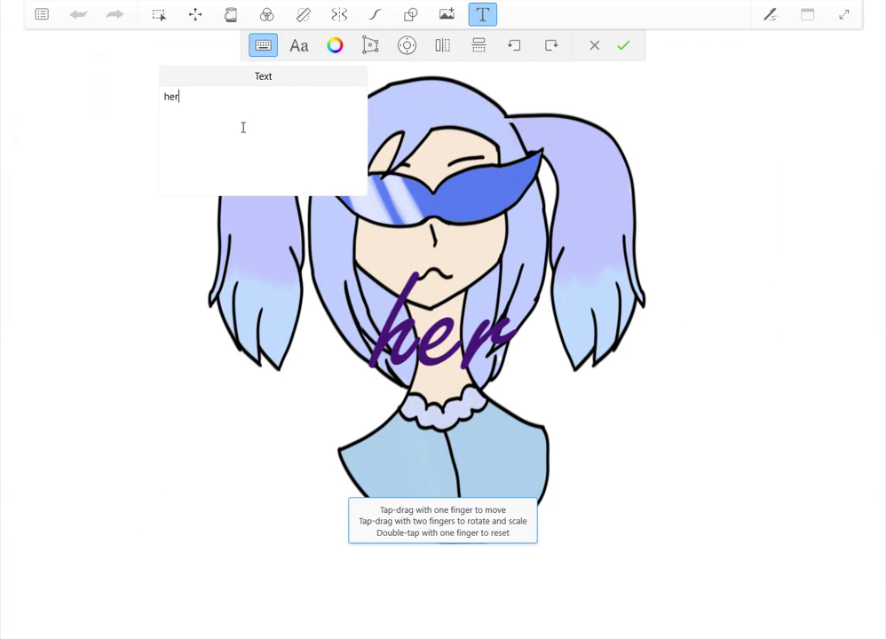
{"action": "left_click_drag", "start_coordinate": [441, 324], "coordinate": [594, 436]}
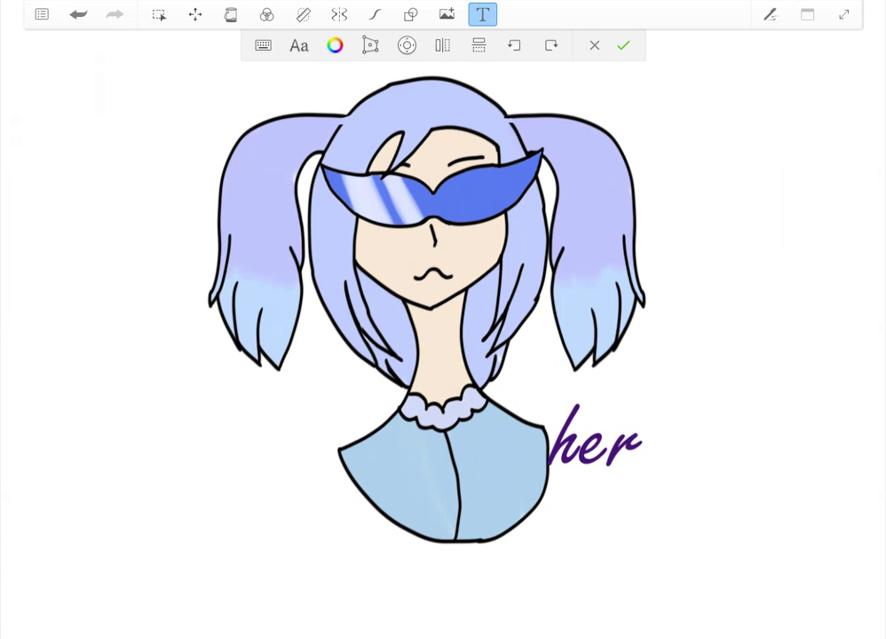
Change the text to "heres Ira!" and move it onto the blank canvas right of the character
{"action": "left_click", "coordinate": [298, 45]}
{"action": "left_click", "coordinate": [263, 45]}
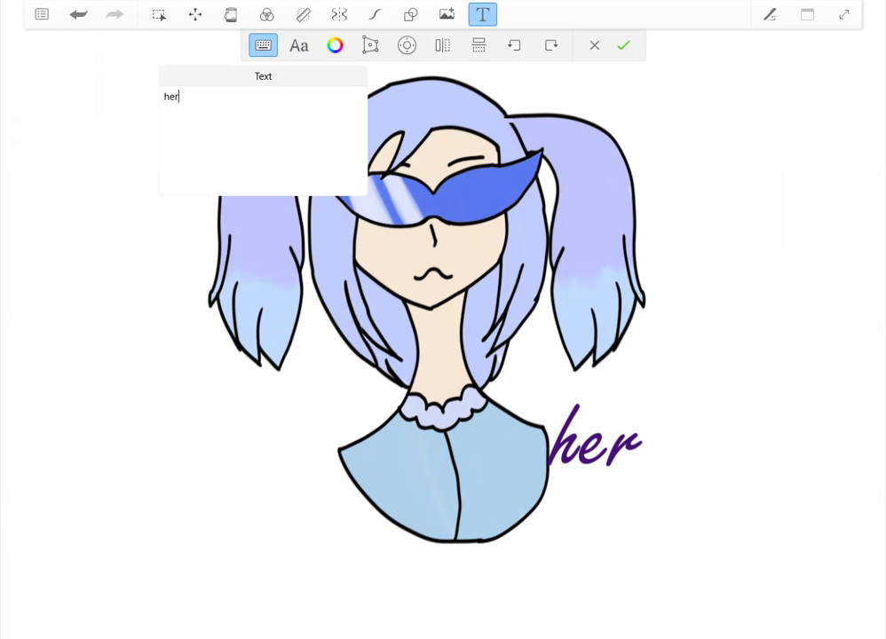
{"action": "type", "text": "es a"}
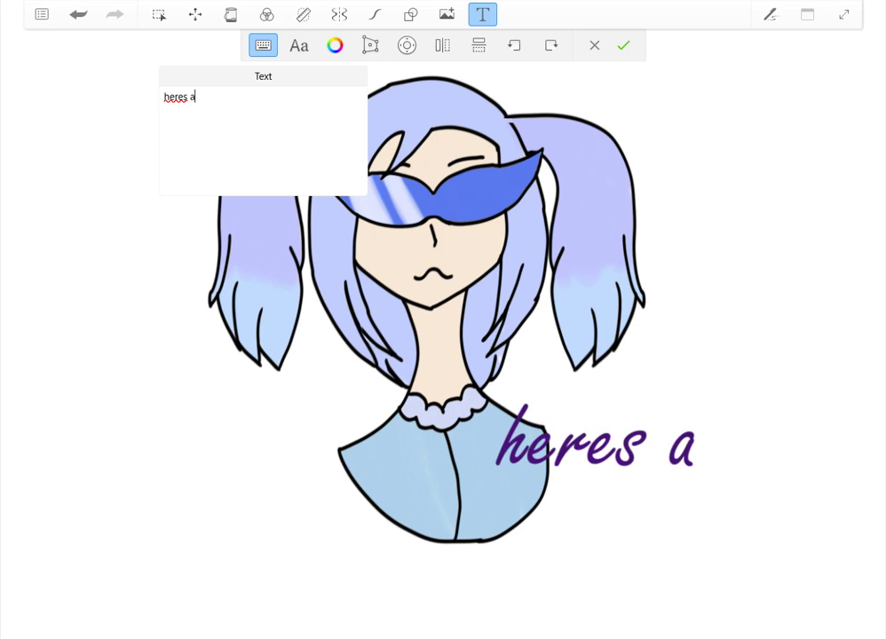
{"action": "key", "text": "BackSpace"}
{"action": "type", "text": "IraQ"}
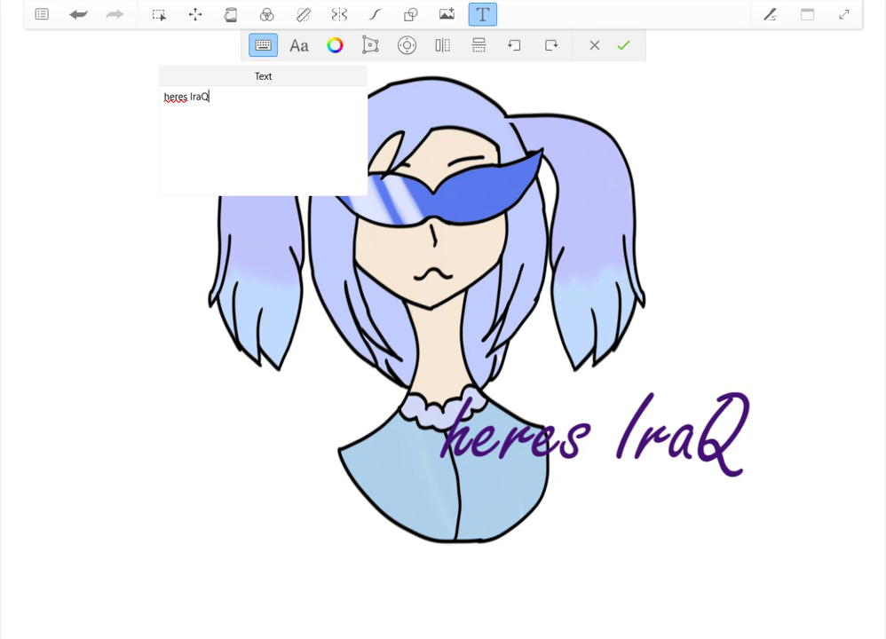
{"action": "key", "text": "BackSpace"}
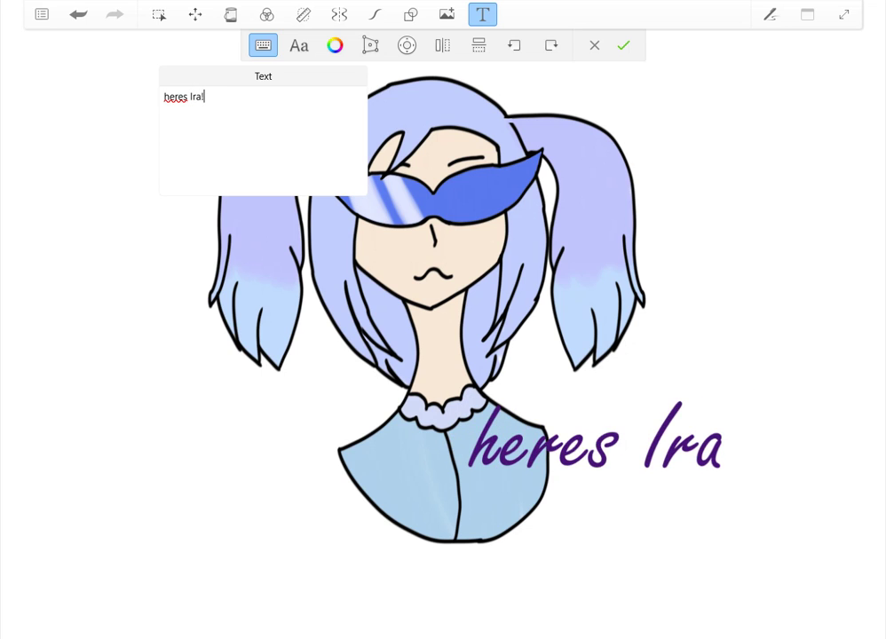
{"action": "type", "text": "!"}
{"action": "left_click_drag", "start_coordinate": [595, 435], "coordinate": [724, 398]}
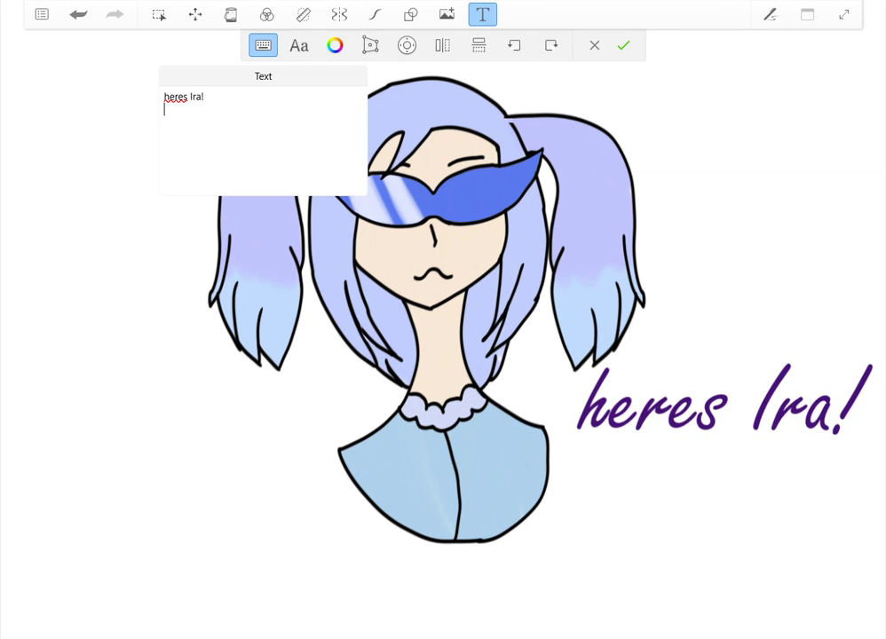
Continue the text below "heres Ira!" with the lines "the fusion" and "of Aquaria"
{"action": "type", "text": "the fusio"}
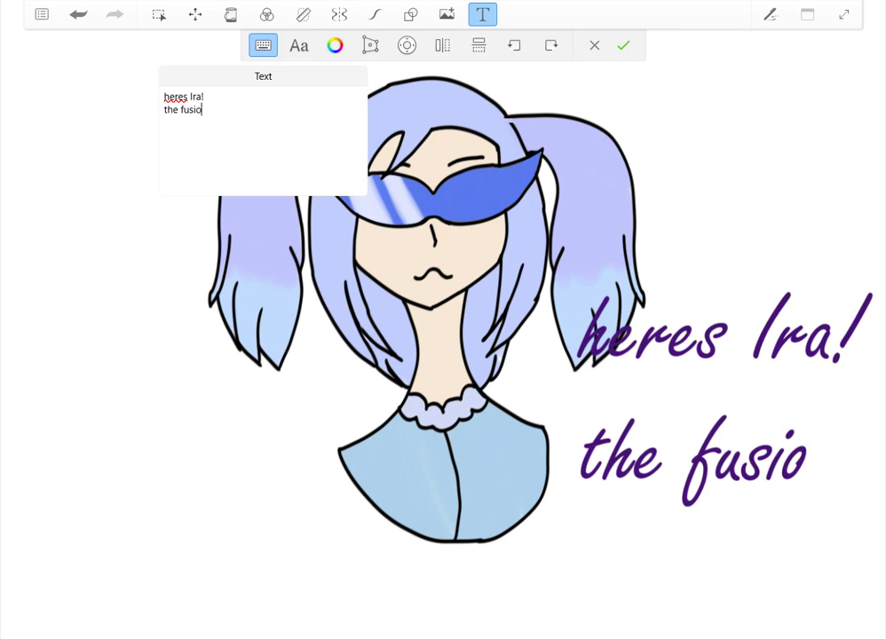
{"action": "type", "text": "n of"}
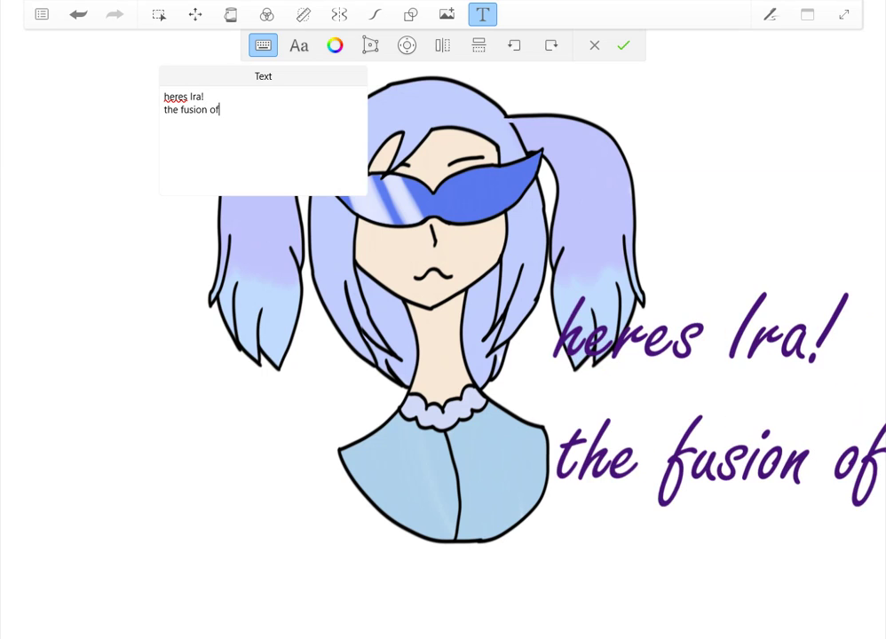
{"action": "key", "text": "BackSpace"}
{"action": "key", "text": "BackSpace"}
{"action": "key", "text": "BackSpace"}
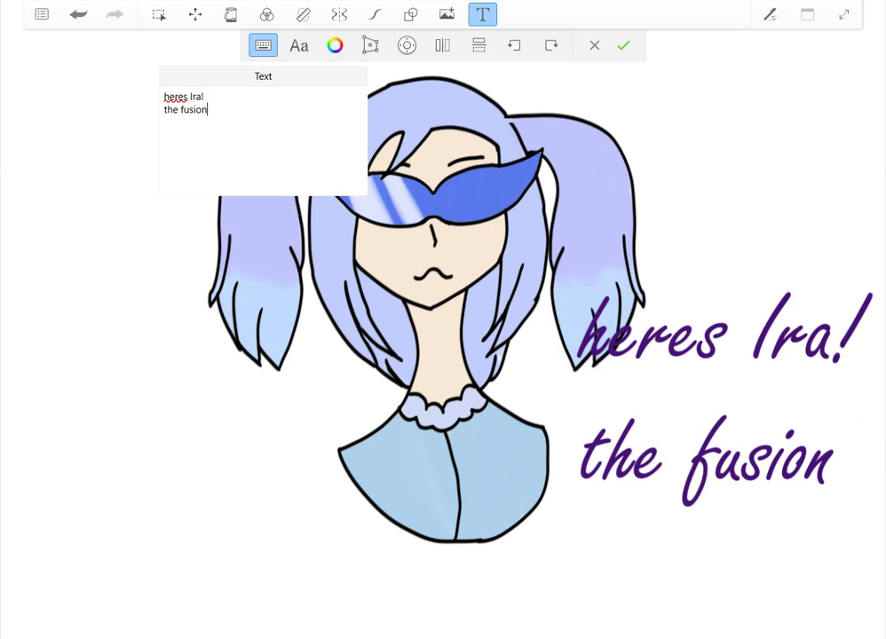
{"action": "type", "text": "of"}
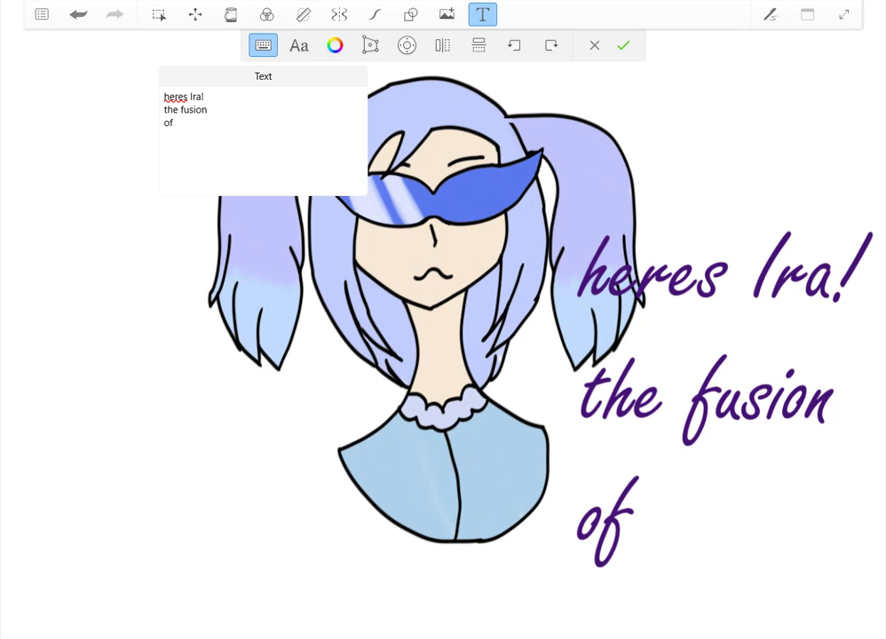
{"action": "type", "text": " Aquaria"}
{"action": "key", "text": "Return"}
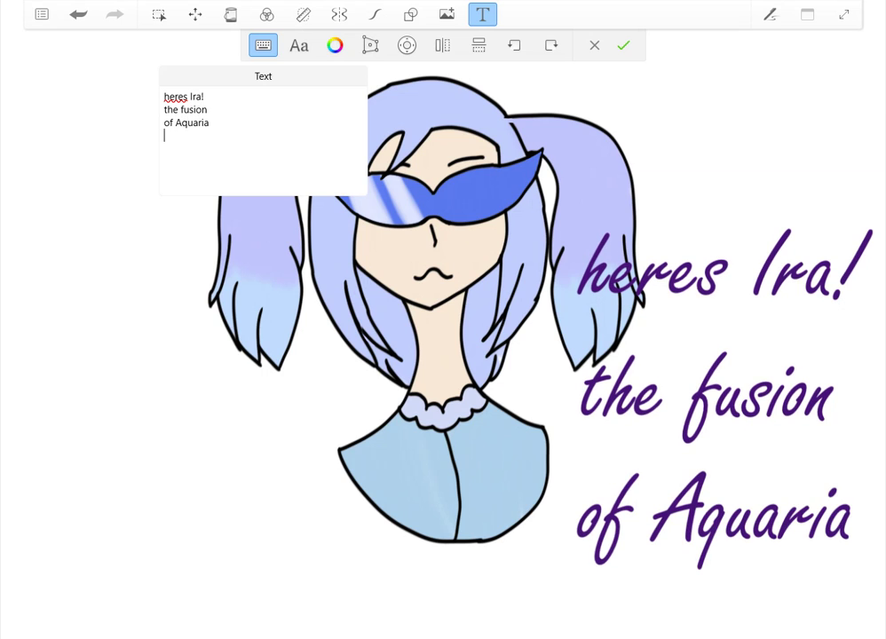
Add the closing line "and Skyler!" to the text, and discard the whole text object
{"action": "type", "text": "and A"}
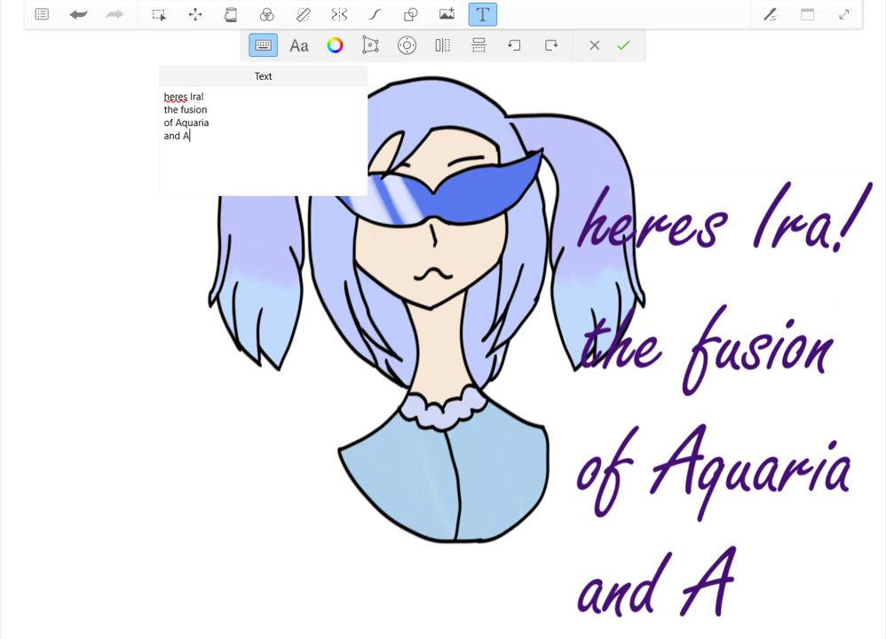
{"action": "key", "text": "BackSpace"}
{"action": "type", "text": "Skyl"}
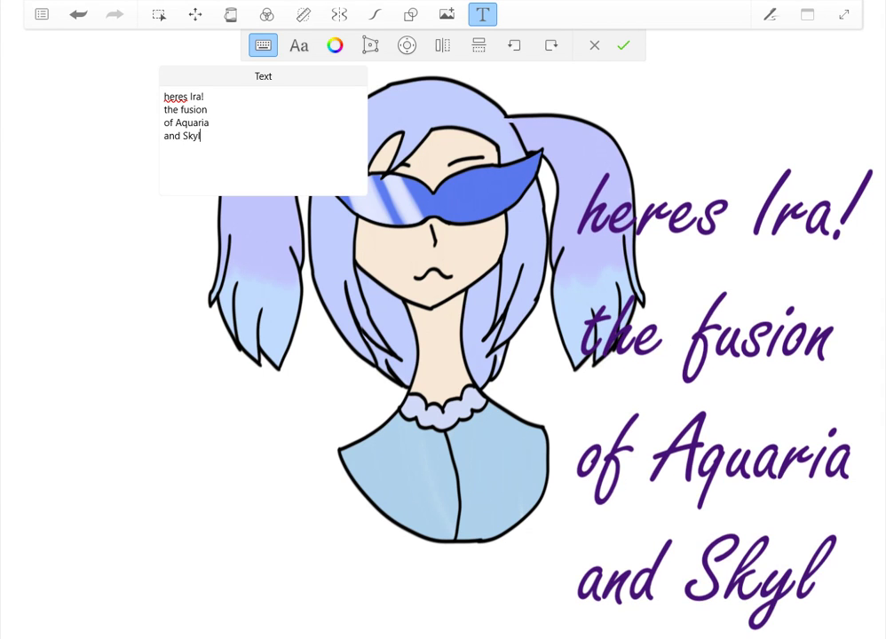
{"action": "type", "text": "er!"}
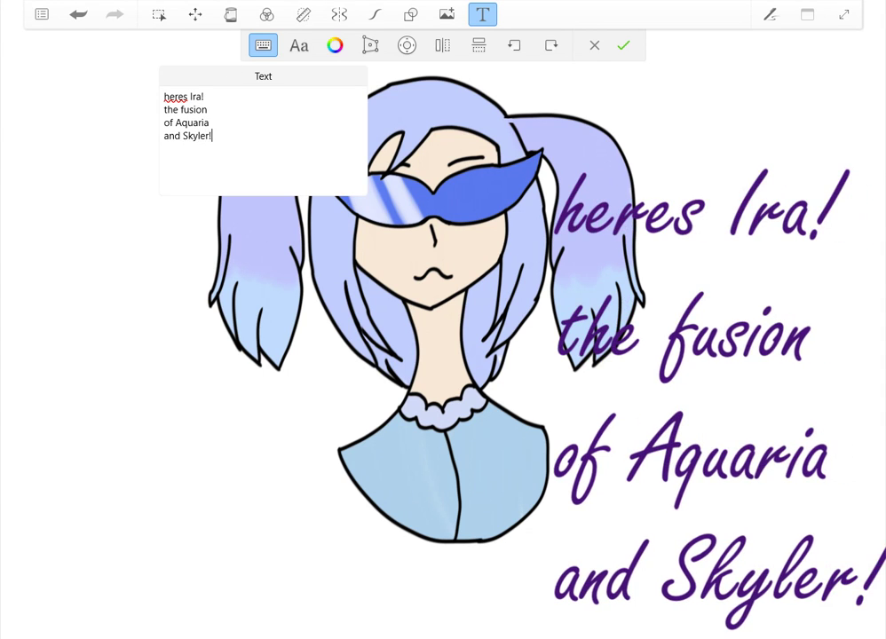
{"action": "left_click", "coordinate": [594, 44]}
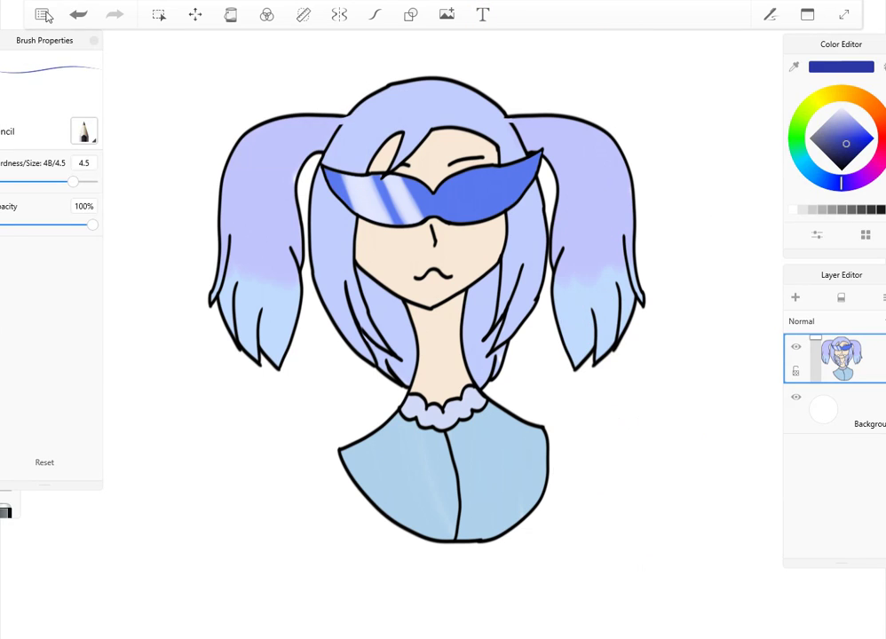
Start opening another drawing without saving the changes to the Ira drawing
{"action": "left_click", "coordinate": [41, 15]}
{"action": "left_click", "coordinate": [103, 89]}
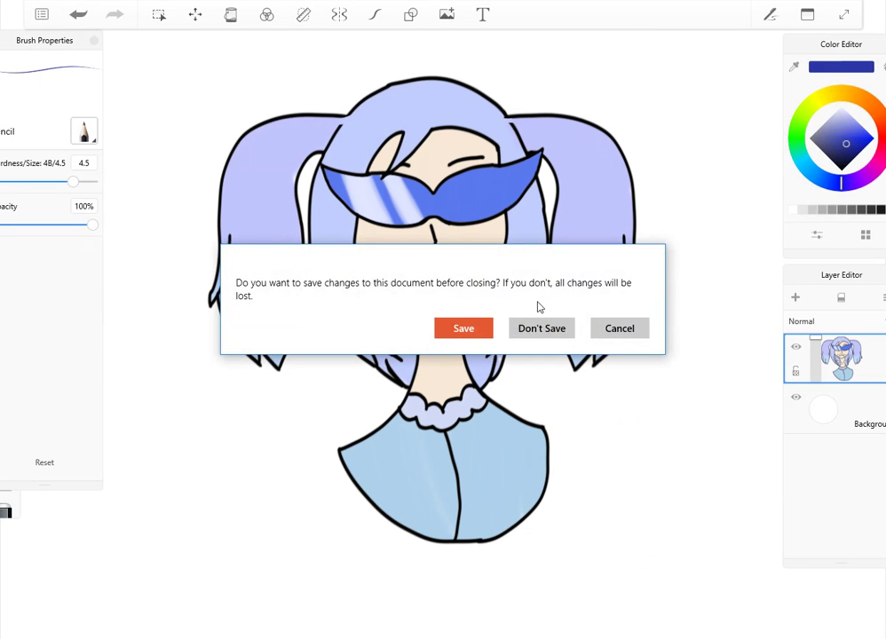
{"action": "left_click", "coordinate": [539, 328]}
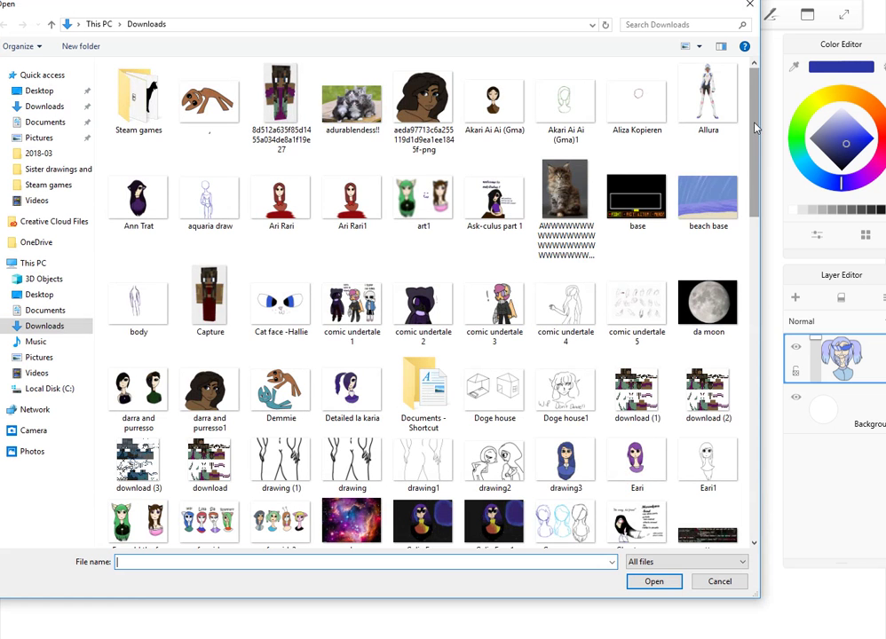
Open the drawing "la karia .tif" from the Downloads folder
{"action": "left_click_drag", "start_coordinate": [754, 123], "coordinate": [775, 330]}
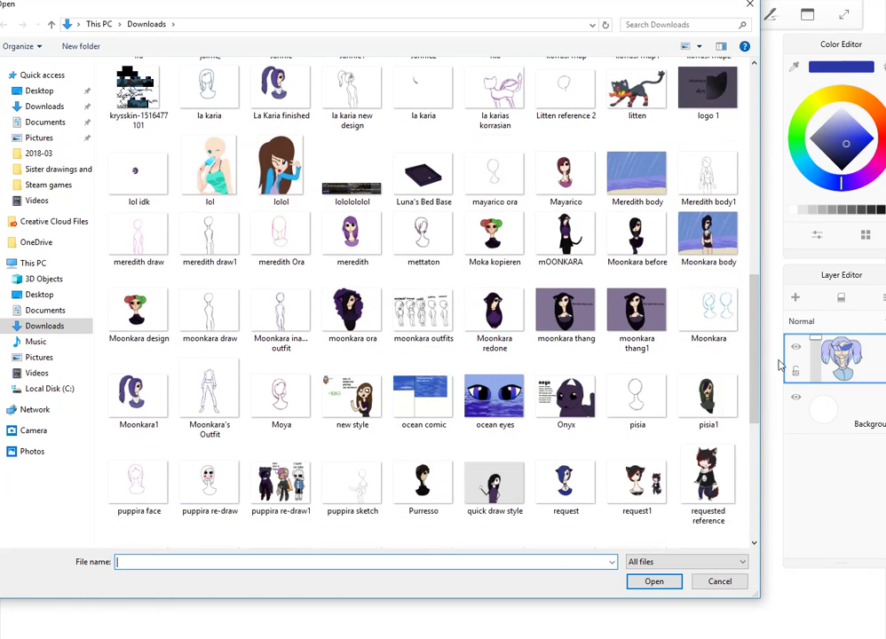
{"action": "left_click_drag", "start_coordinate": [760, 363], "coordinate": [803, 523]}
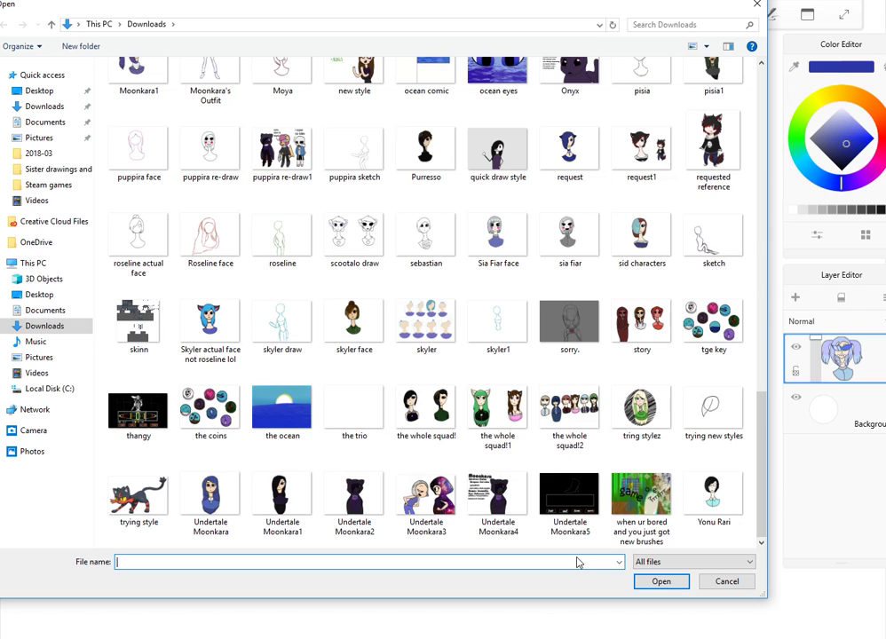
{"action": "type", "text": "al"}
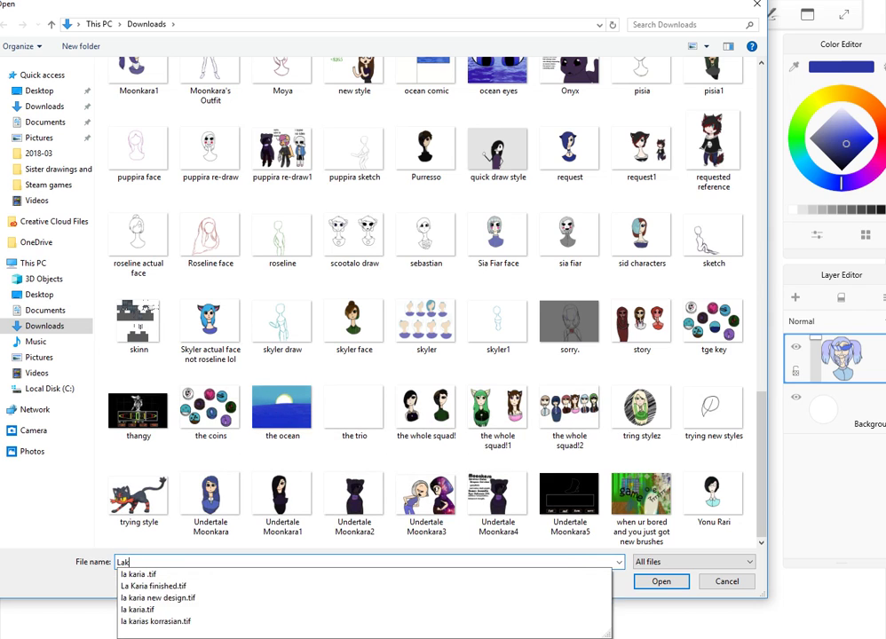
{"action": "key", "text": "BackSpace"}
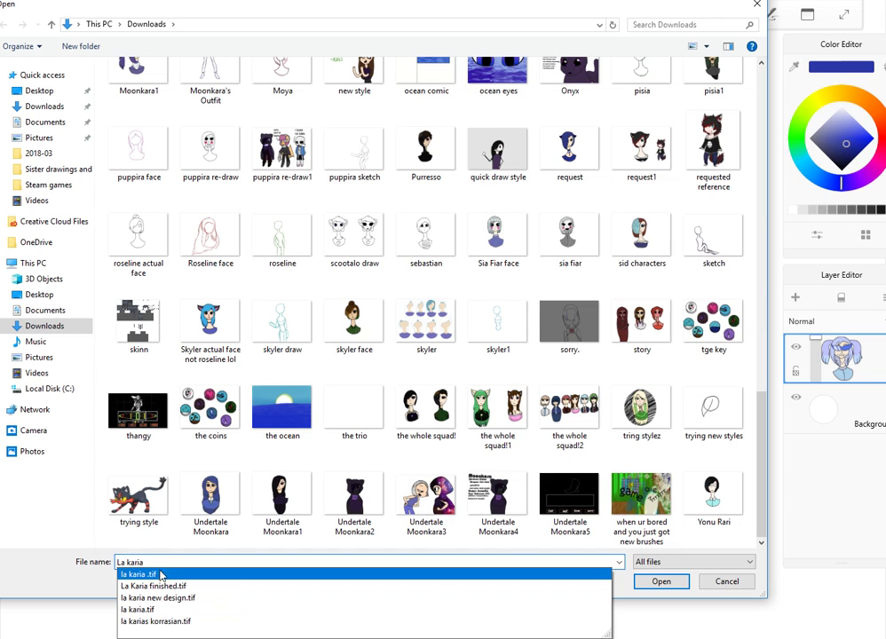
{"action": "left_click", "coordinate": [246, 575]}
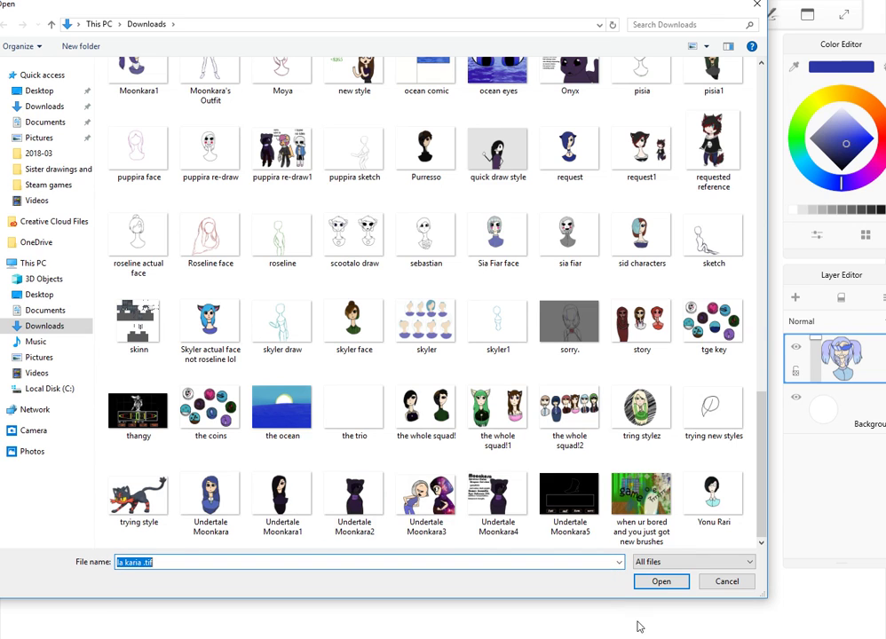
{"action": "left_click", "coordinate": [661, 581]}
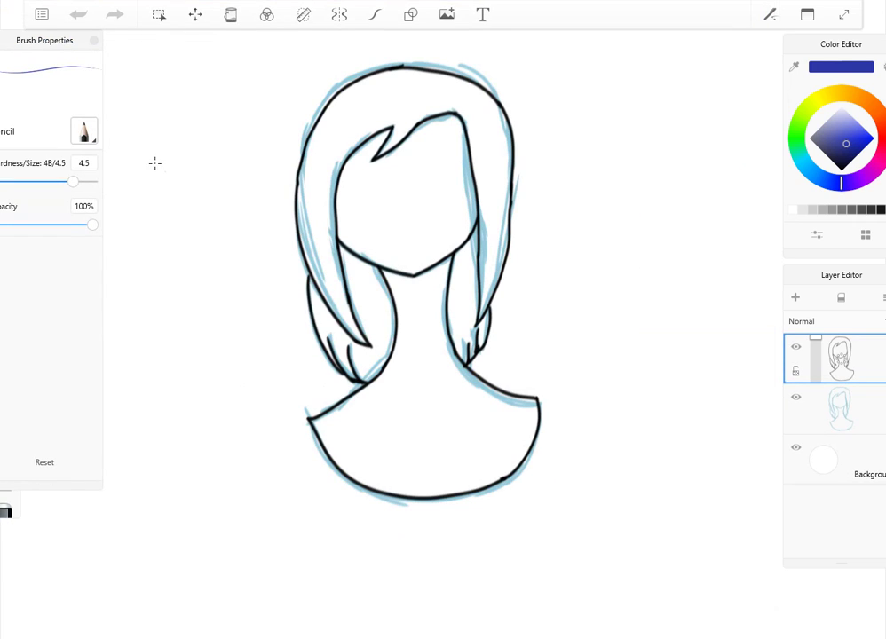
Open the drawing "darra and purresso" from the Downloads folder
{"action": "left_click", "coordinate": [40, 16]}
{"action": "left_click", "coordinate": [102, 85]}
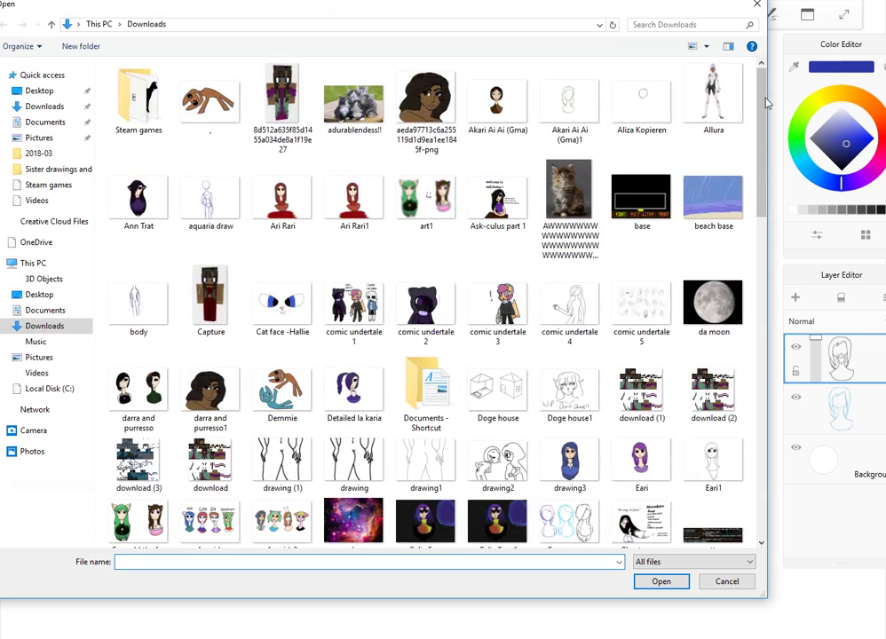
{"action": "left_click_drag", "start_coordinate": [764, 97], "coordinate": [796, 142]}
{"action": "left_click", "coordinate": [139, 267]}
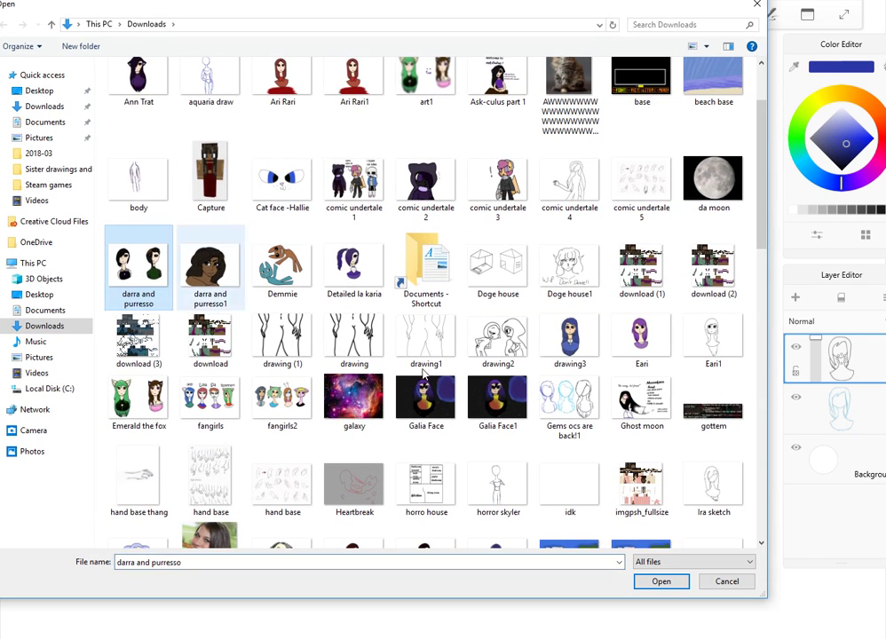
{"action": "left_click", "coordinate": [679, 585]}
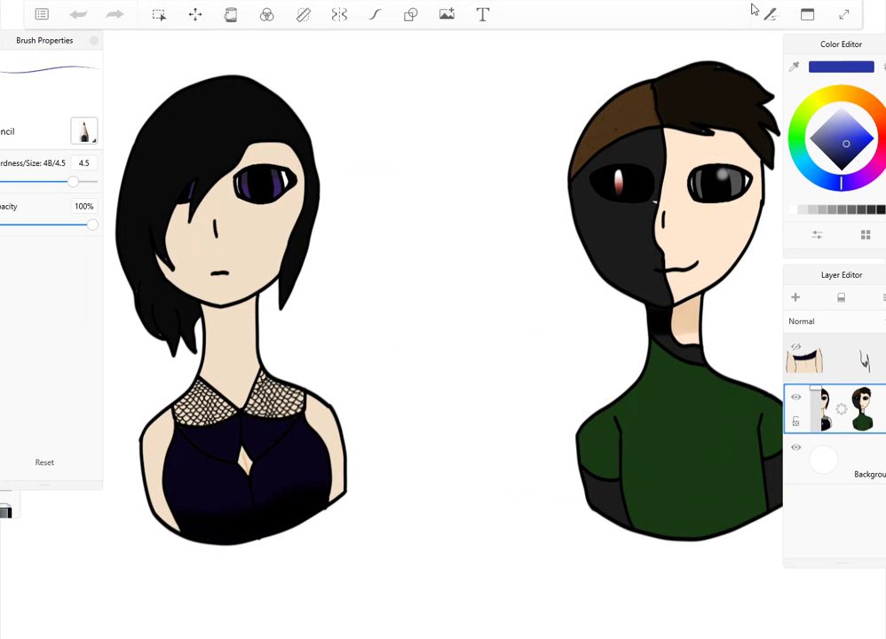
Add text to the two-character drawing reading "here is" and, on a second line, "darra and purresso,"
{"action": "left_click", "coordinate": [480, 15]}
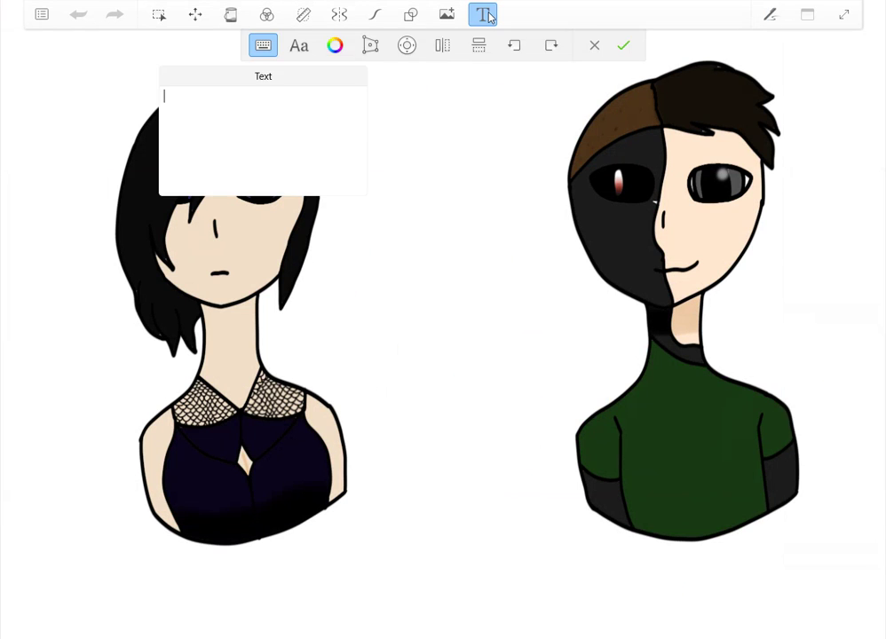
{"action": "type", "text": "here i"}
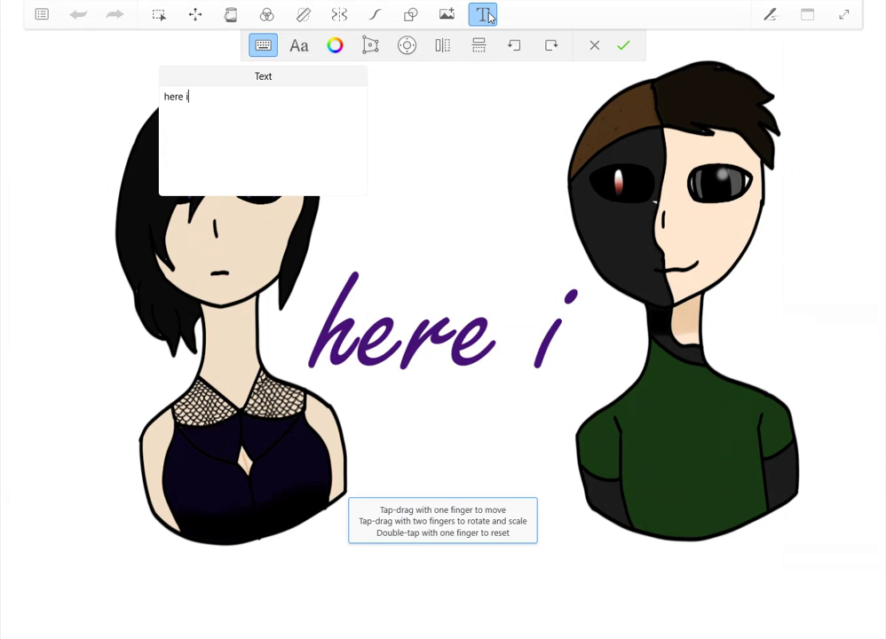
{"action": "type", "text": "s darr"}
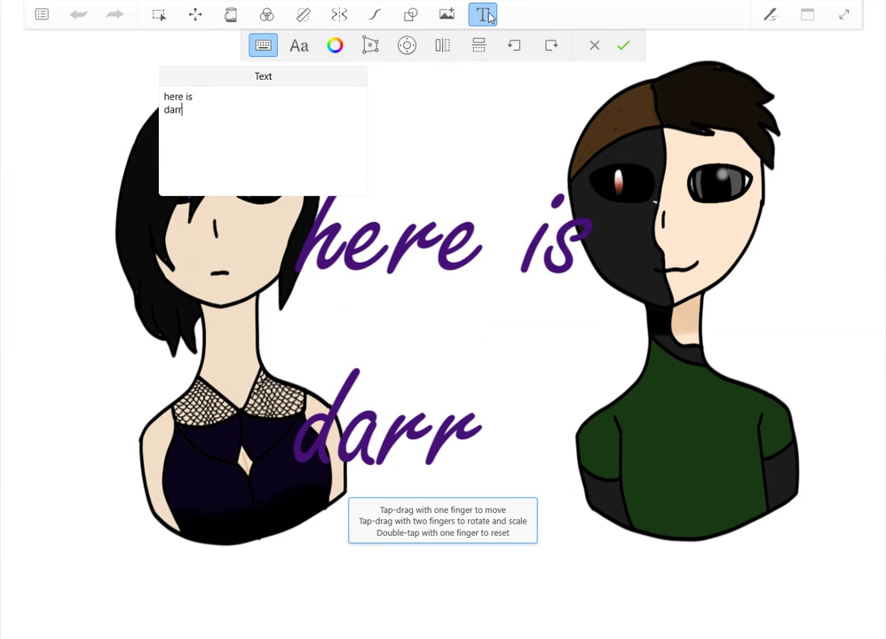
{"action": "type", "text": "a and purr"}
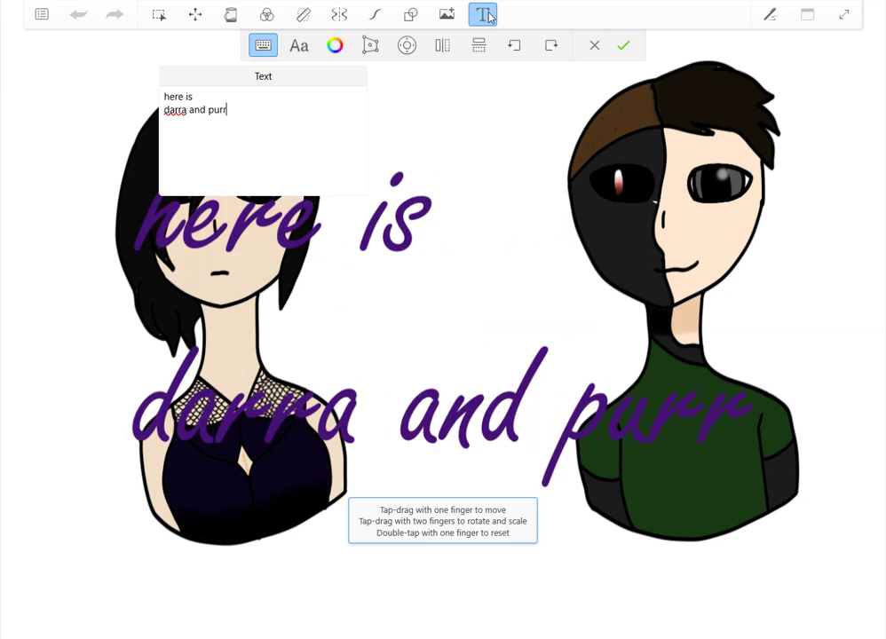
{"action": "type", "text": "esso"}
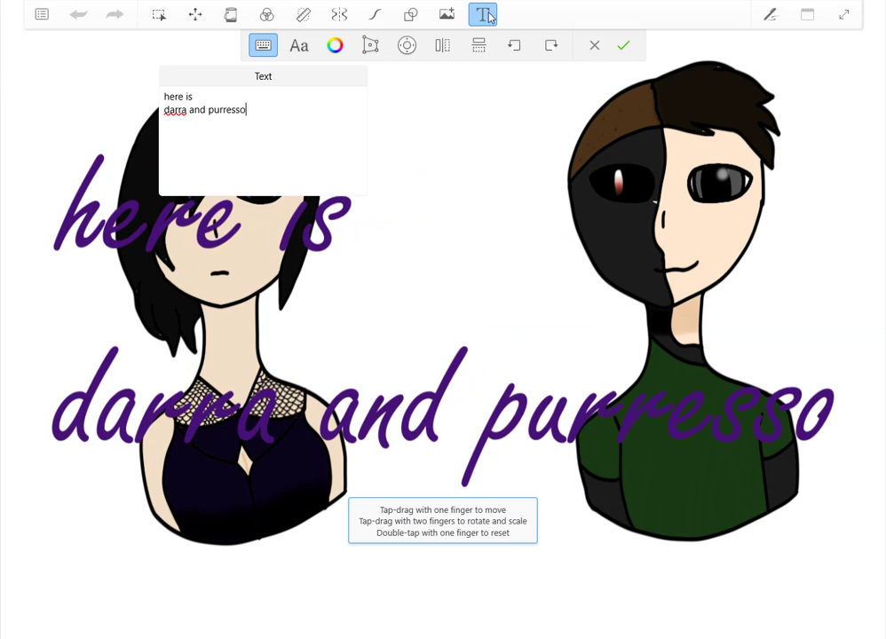
{"action": "type", "text": ", "}
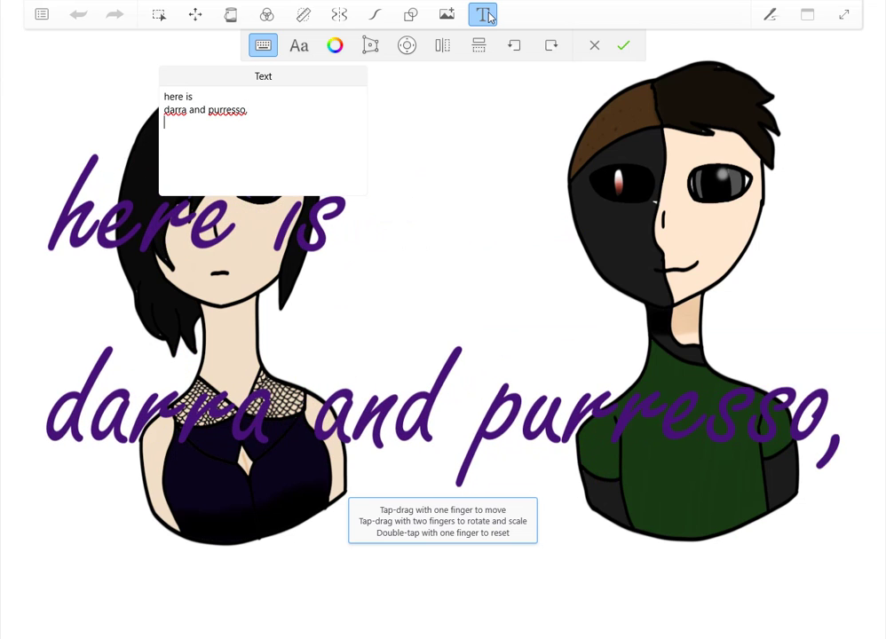
Add the third line "their siblings.." to the text, and discard the whole text object
{"action": "type", "text": "to"}
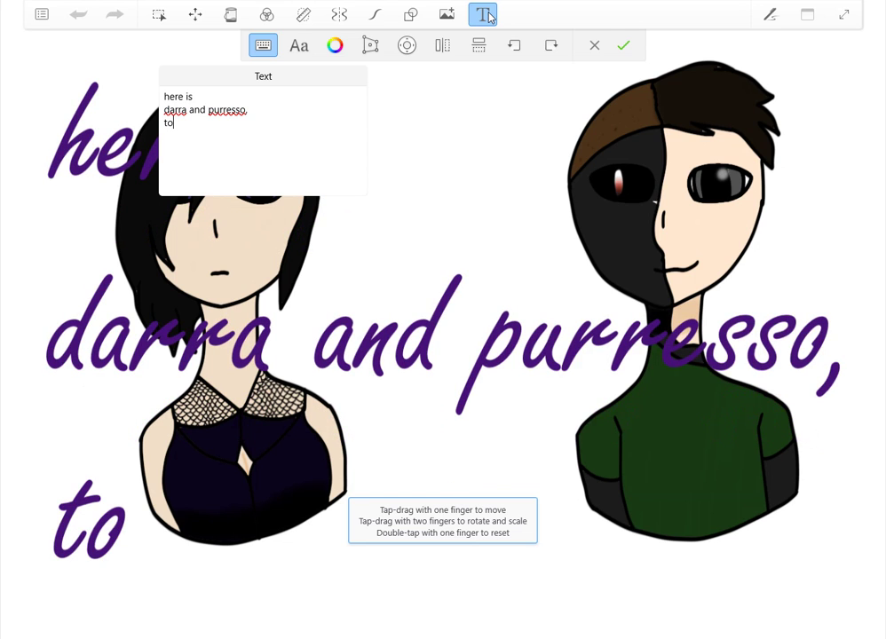
{"action": "key", "text": "BackSpace"}
{"action": "key", "text": "BackSpace"}
{"action": "type", "text": "their"}
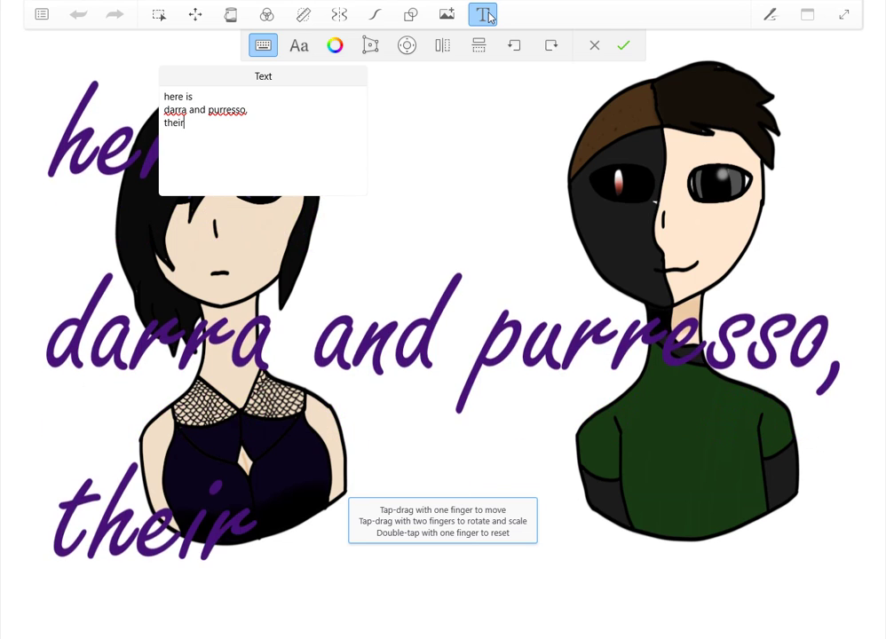
{"action": "type", "text": " siblings"}
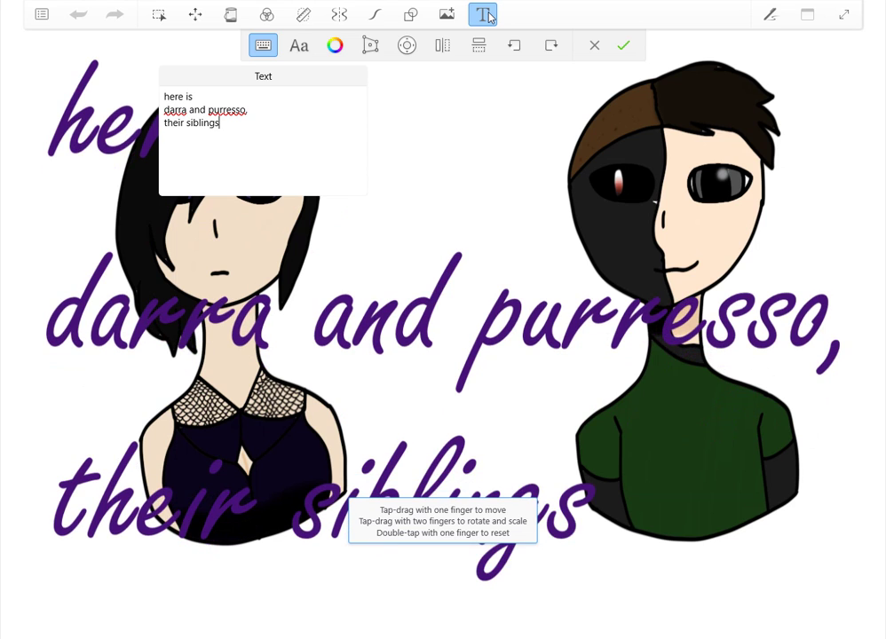
{"action": "type", "text": ".."}
{"action": "left_click", "coordinate": [594, 45]}
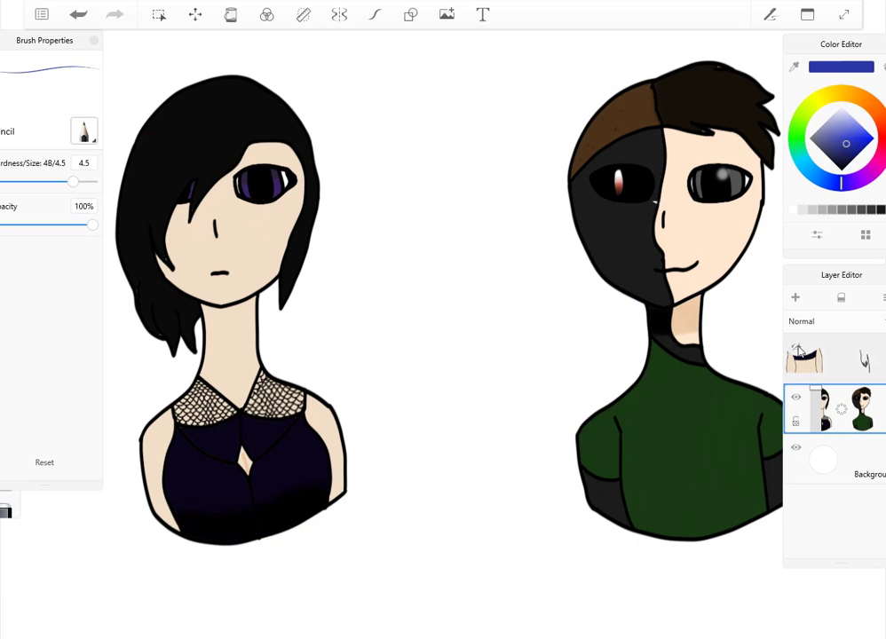
Start opening another drawing without saving the changes to the darra and purresso drawing
{"action": "left_click", "coordinate": [40, 13]}
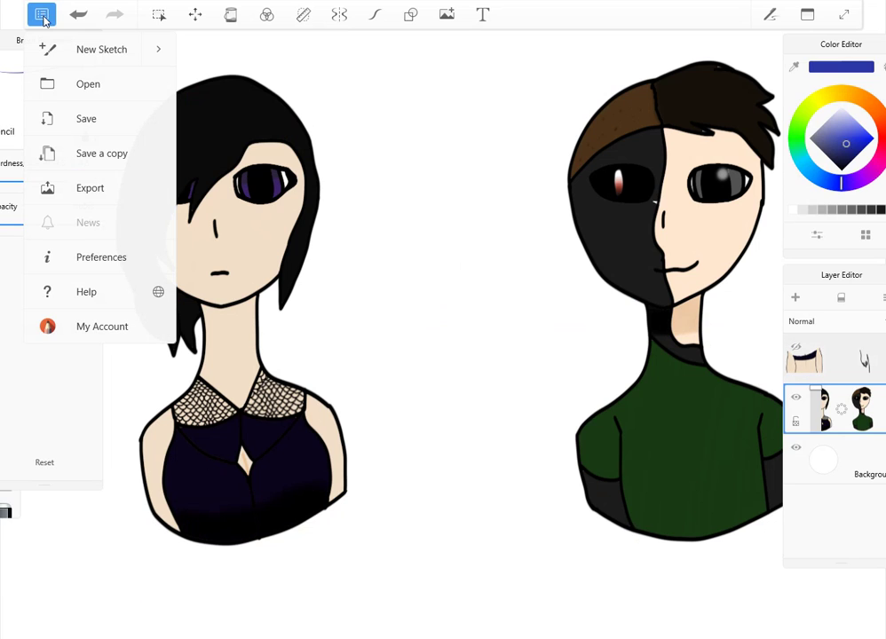
{"action": "left_click", "coordinate": [94, 87]}
{"action": "left_click", "coordinate": [540, 328]}
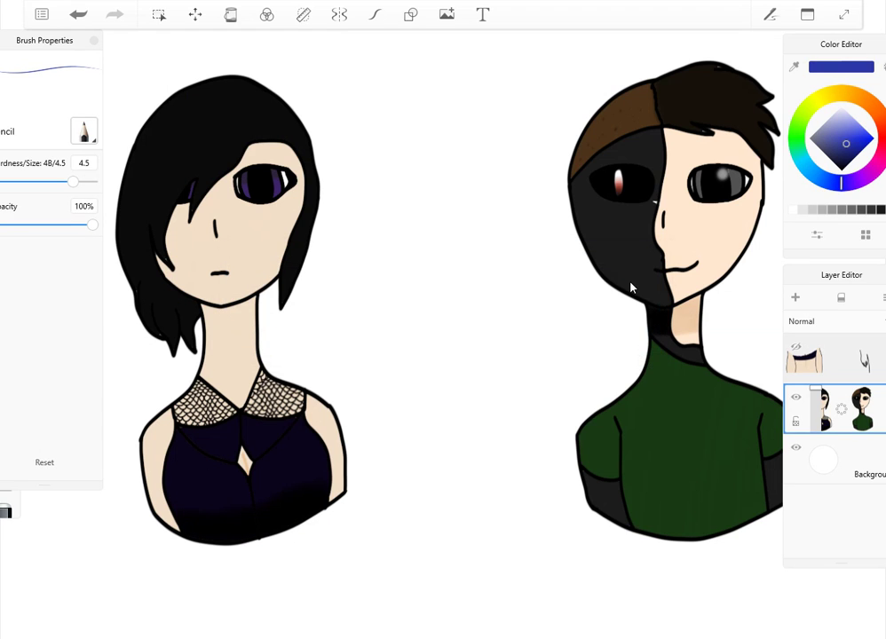
{"action": "key", "text": "ctrl+o"}
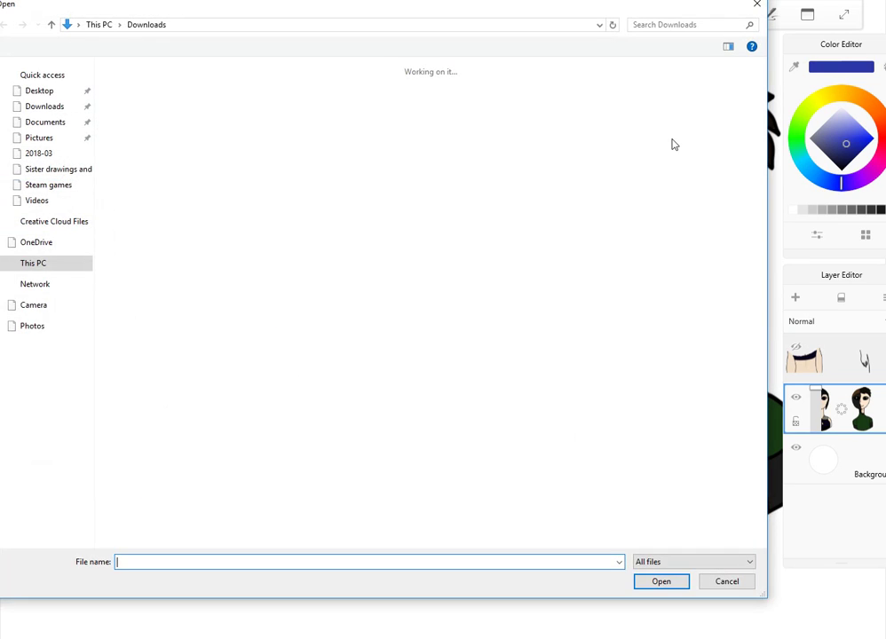
Open the drawing "Jannie" from the Downloads folder
{"action": "left_click_drag", "start_coordinate": [761, 137], "coordinate": [810, 274]}
{"action": "left_click", "coordinate": [39, 357]}
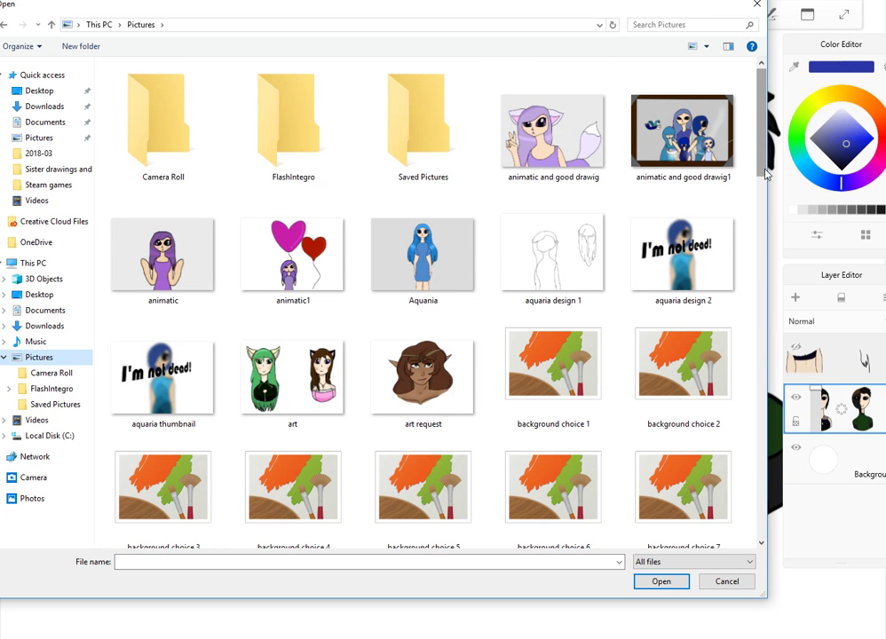
{"action": "left_click_drag", "start_coordinate": [765, 174], "coordinate": [801, 524]}
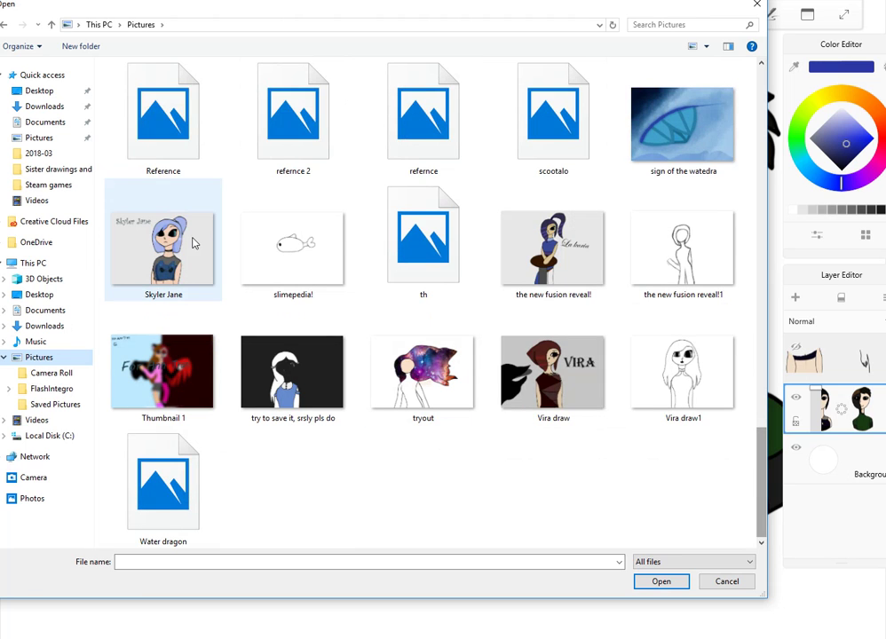
{"action": "left_click", "coordinate": [55, 328]}
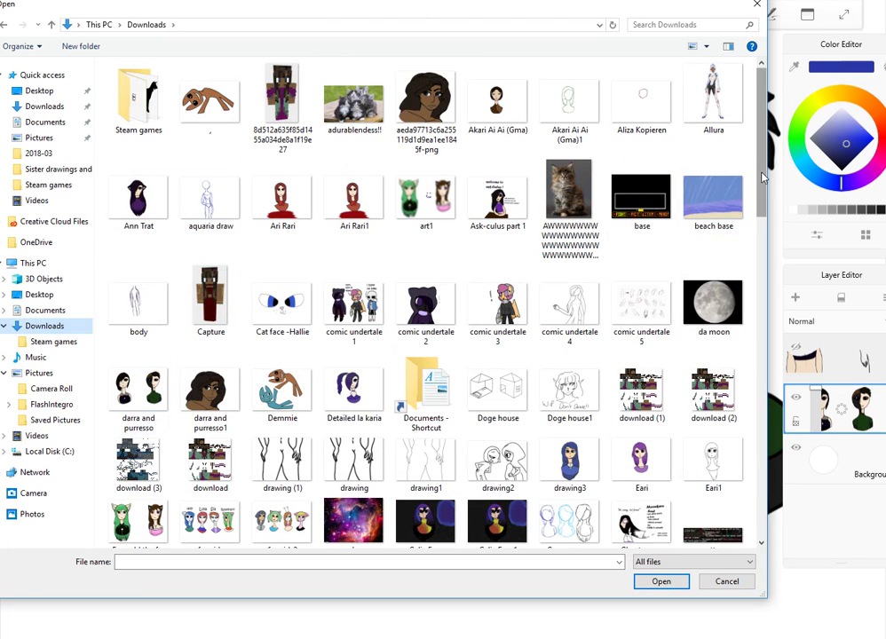
{"action": "left_click_drag", "start_coordinate": [761, 181], "coordinate": [795, 313]}
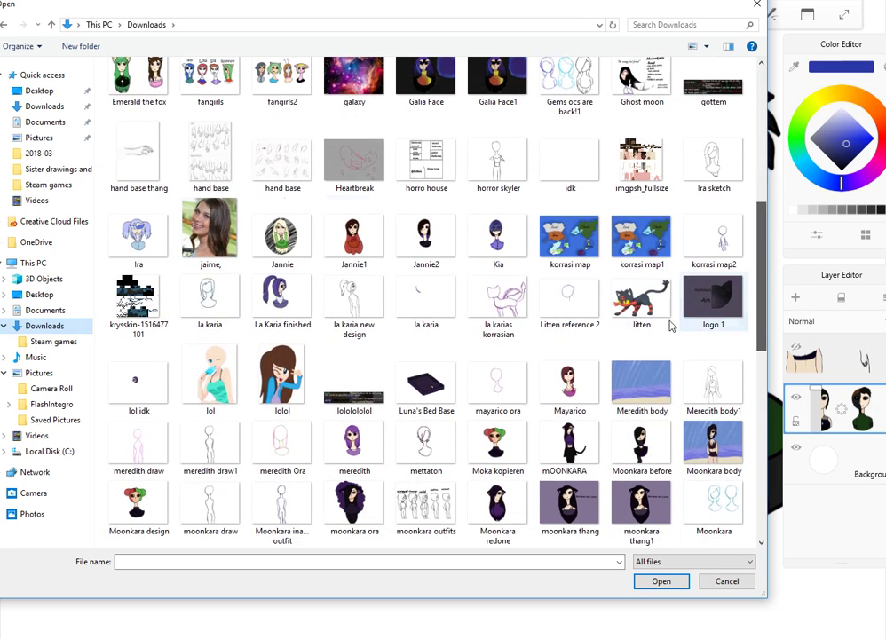
{"action": "left_click", "coordinate": [280, 239]}
{"action": "left_click", "coordinate": [674, 582]}
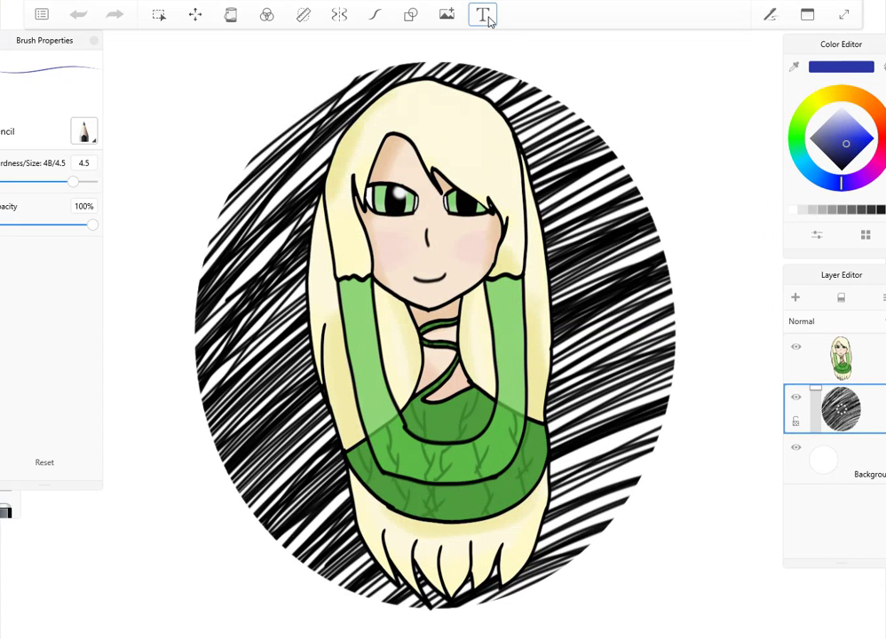
Add text to the drawing reading "here are some of the celebrities:"
{"action": "left_click", "coordinate": [487, 16]}
{"action": "type", "text": "he"}
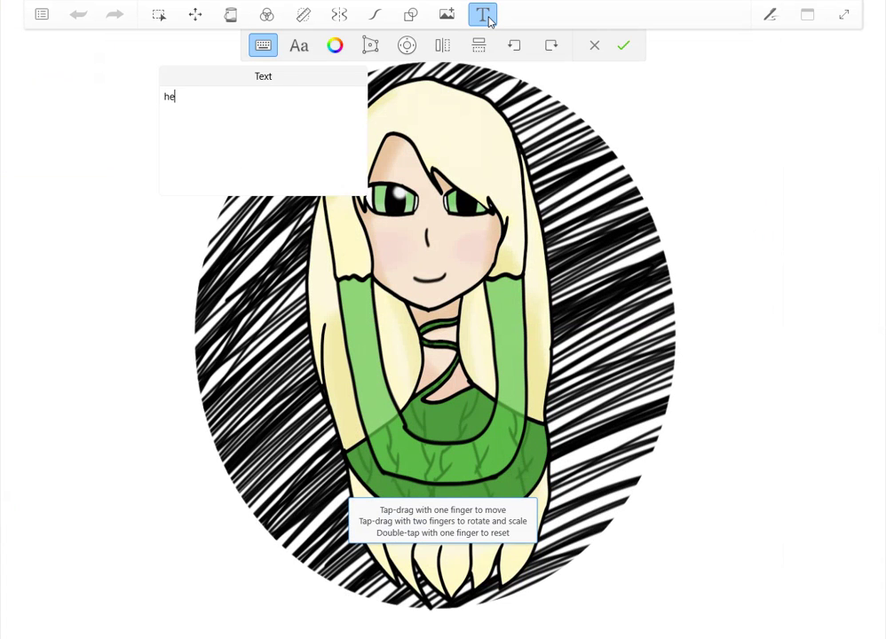
{"action": "type", "text": "re are sosm"}
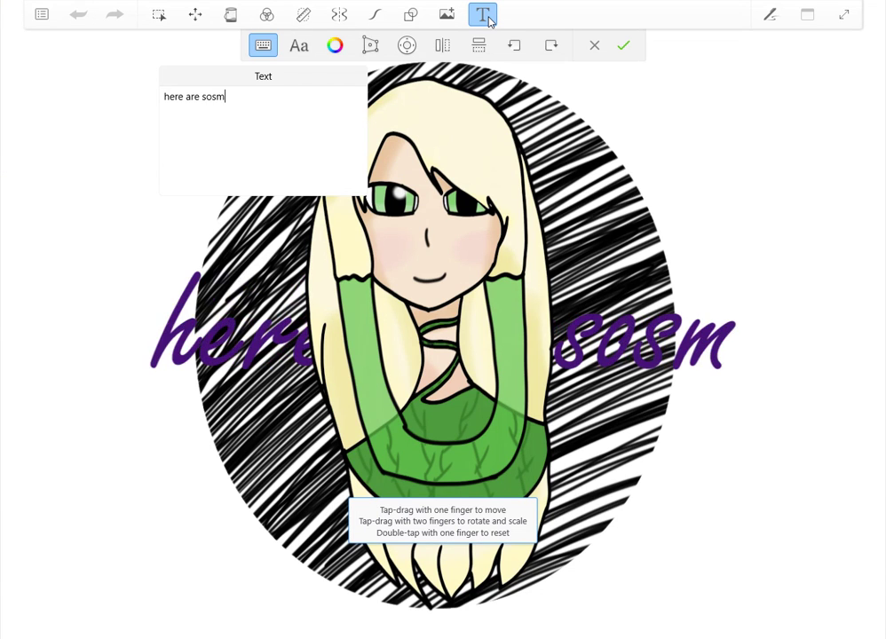
{"action": "key", "text": "BackSpace"}
{"action": "key", "text": "BackSpace"}
{"action": "type", "text": "me of"}
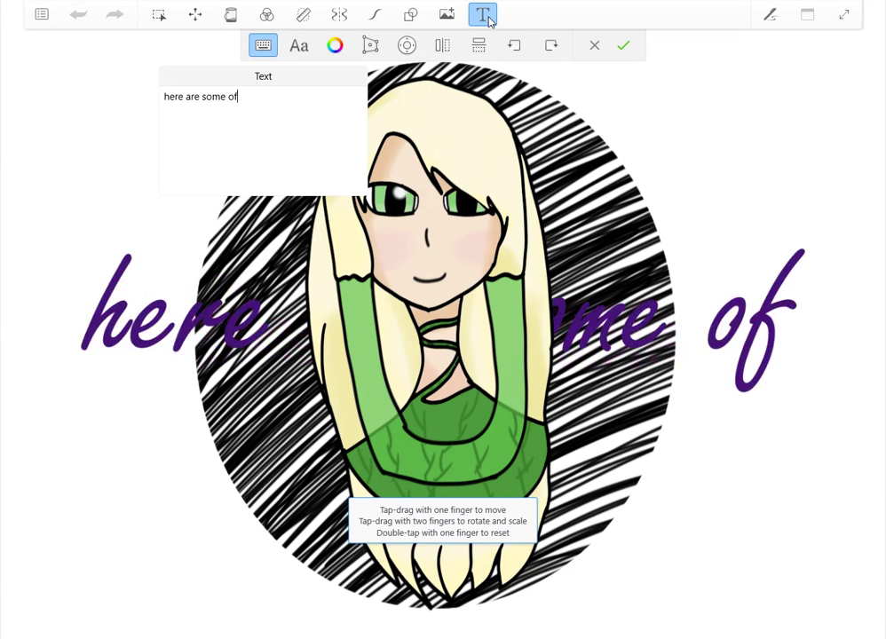
{"action": "type", "text": " the celebities"}
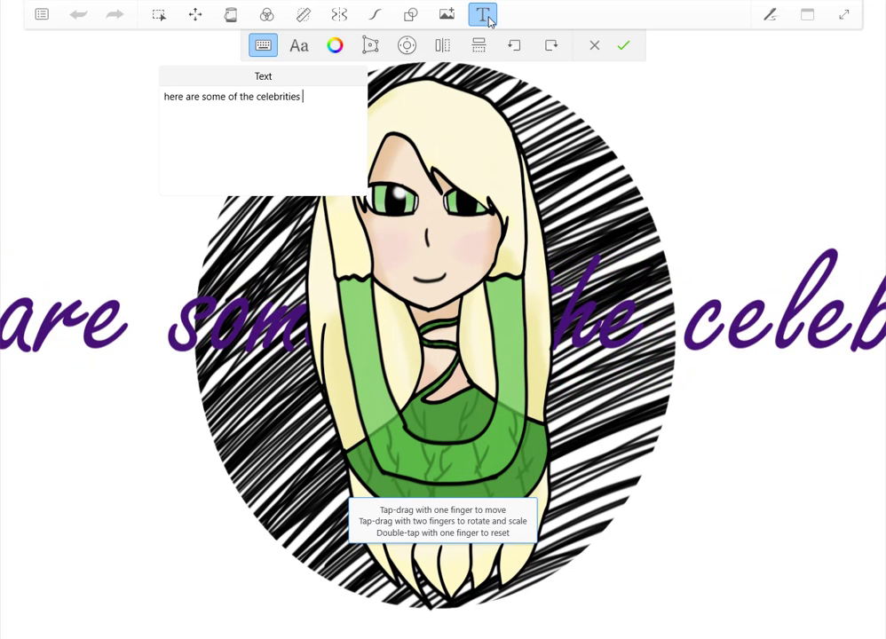
{"action": "type", "text": " :"}
Shrink the celebrities text to a small line in the white area at the portrait's upper right, and discard the text object
{"action": "left_click", "coordinate": [621, 183]}
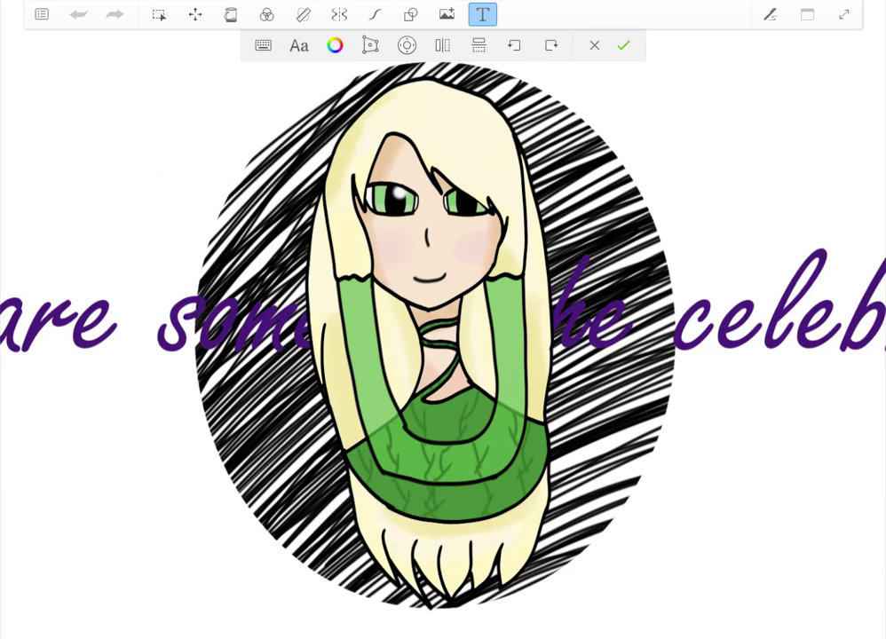
{"action": "left_click_drag", "start_coordinate": [443, 311], "coordinate": [741, 116]}
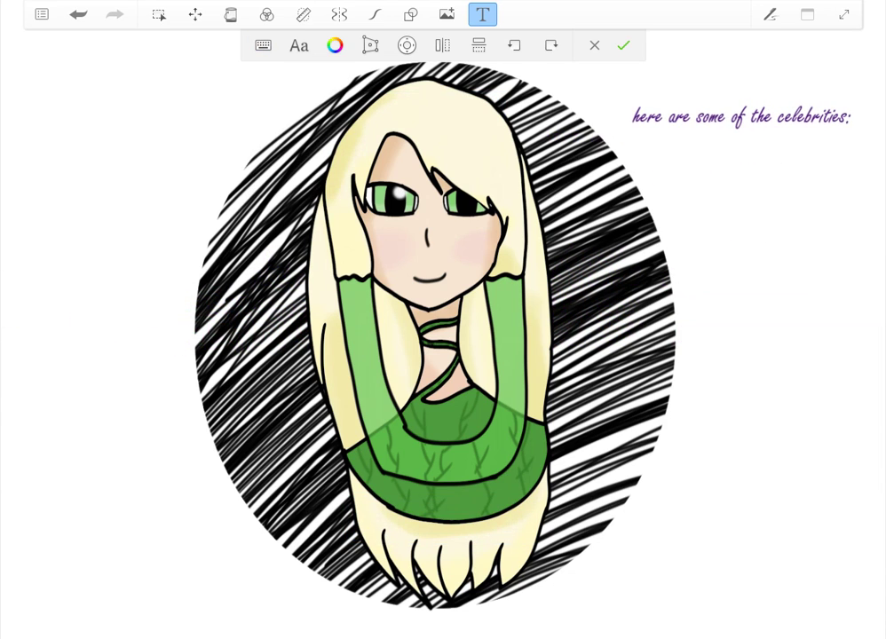
{"action": "left_click", "coordinate": [593, 45]}
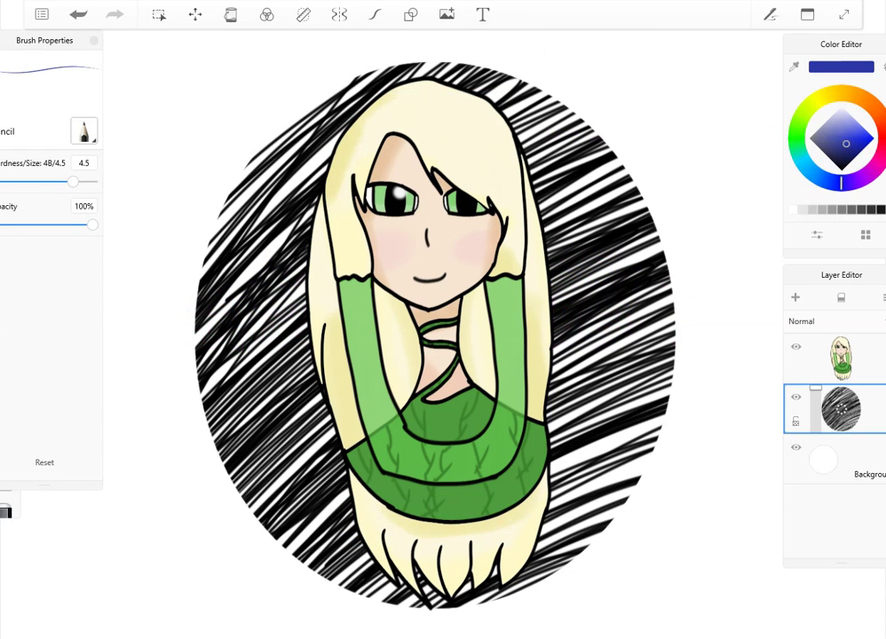
Open the drawing "Jannie1" from the Downloads folder
{"action": "left_click", "coordinate": [42, 14]}
{"action": "left_click", "coordinate": [102, 50]}
{"action": "key", "text": "Escape"}
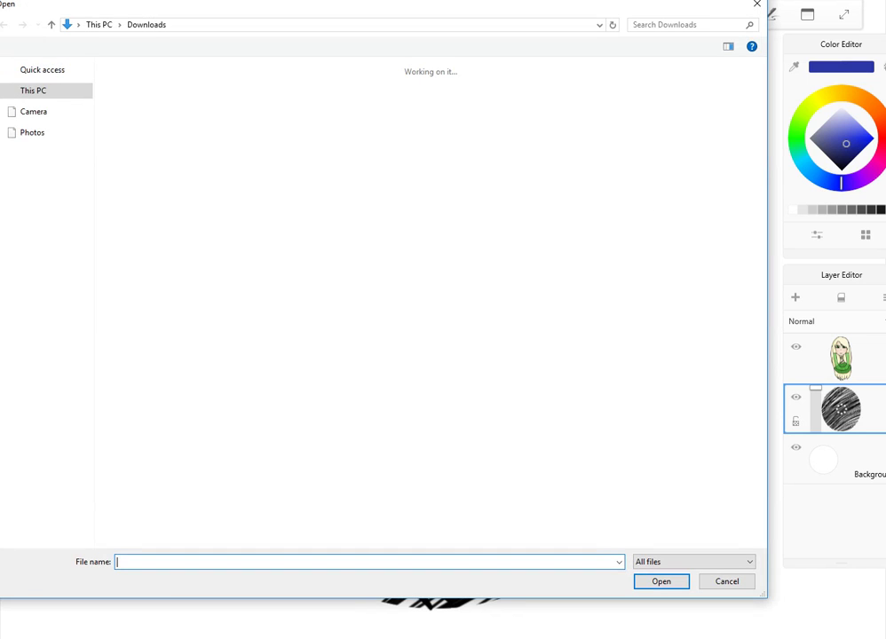
{"action": "scroll", "coordinate": [426, 302], "scroll_direction": "down", "scroll_amount": 2}
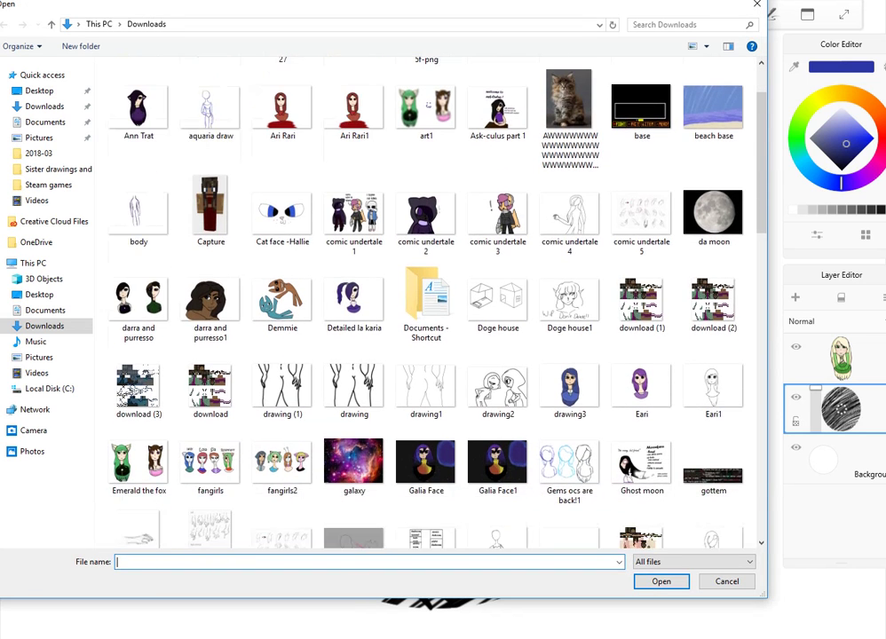
{"action": "scroll", "coordinate": [426, 302], "scroll_direction": "down", "scroll_amount": 4}
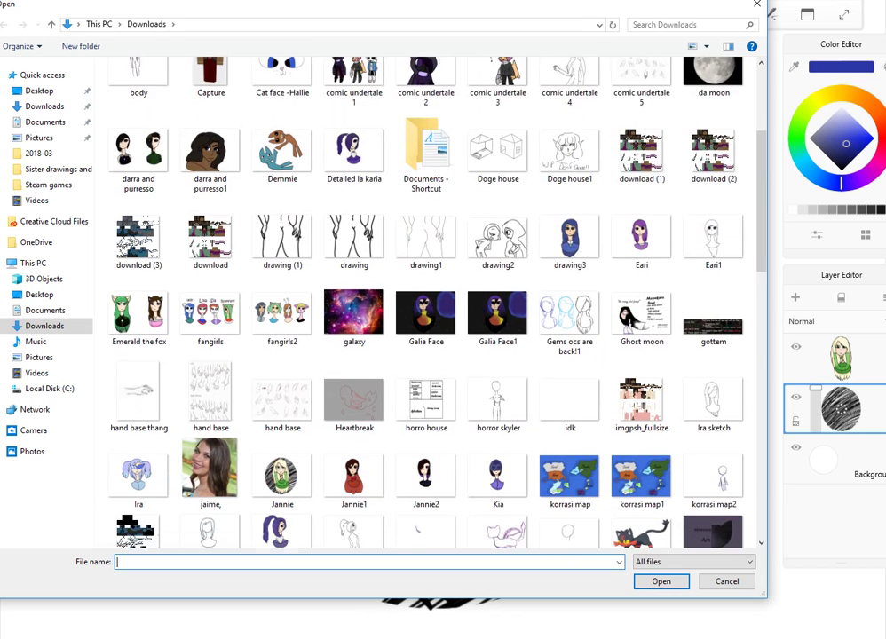
{"action": "left_click", "coordinate": [353, 429]}
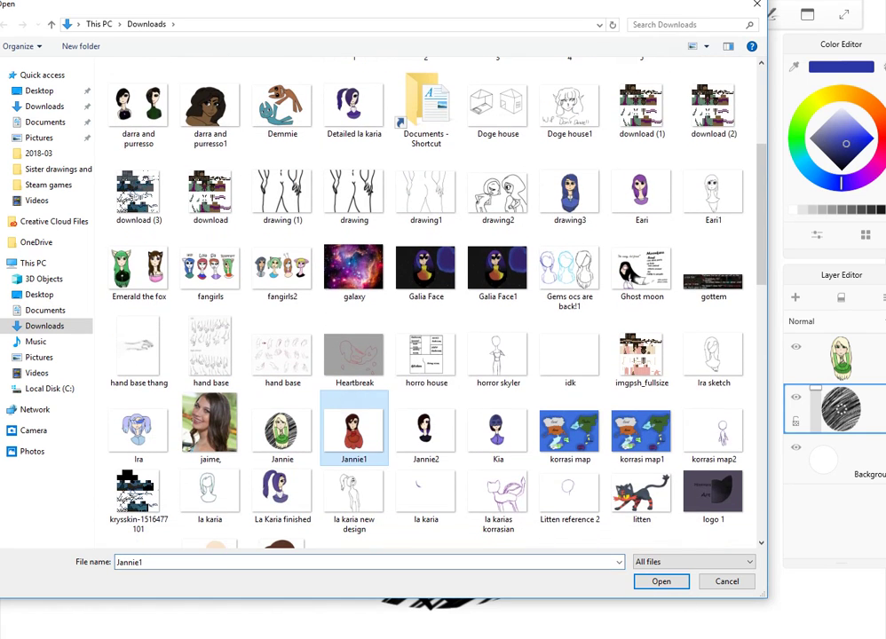
{"action": "key", "text": "Return"}
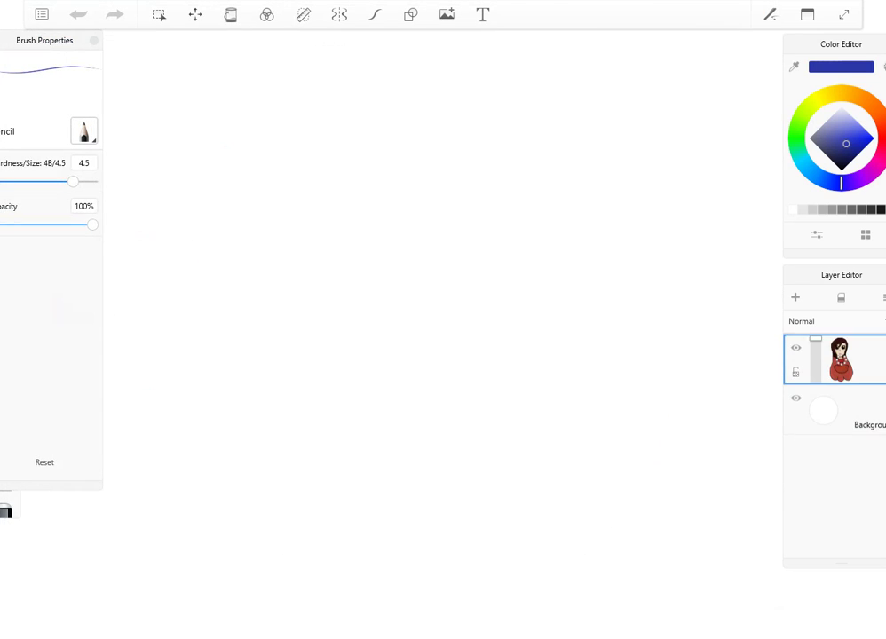
Open the drawing "fangirls" from the Downloads folder
{"action": "left_click", "coordinate": [42, 14]}
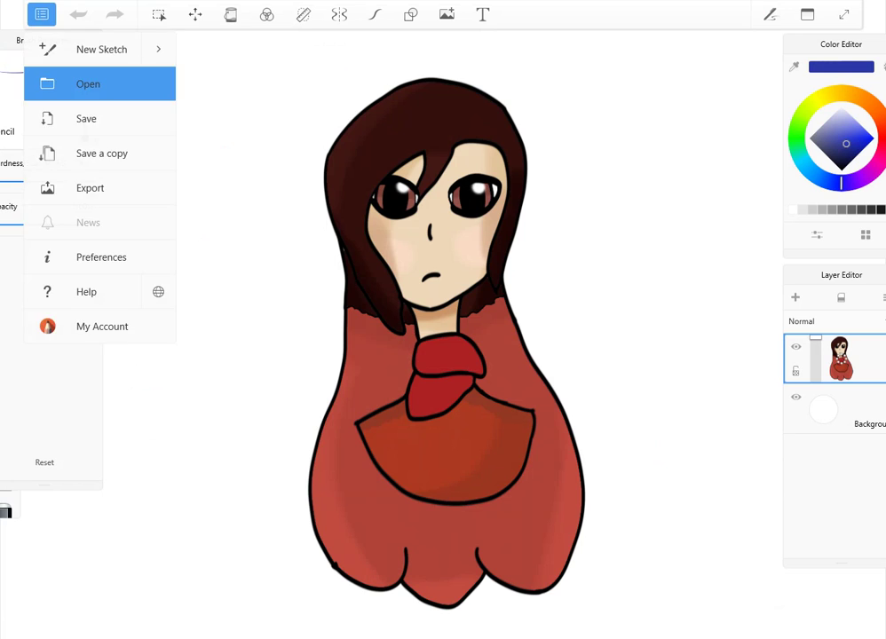
{"action": "left_click", "coordinate": [89, 83]}
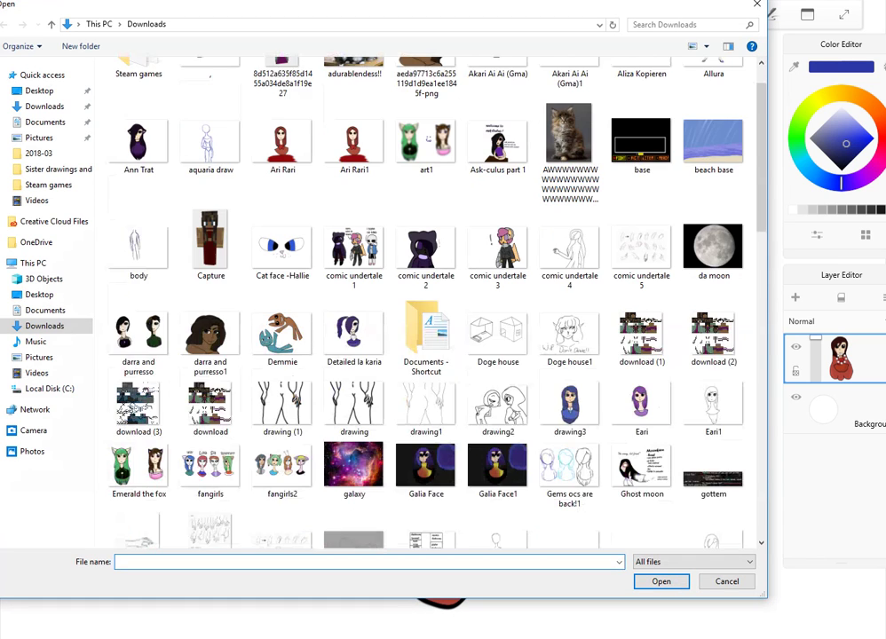
{"action": "scroll", "coordinate": [430, 302], "scroll_direction": "down", "scroll_amount": 2}
{"action": "left_click", "coordinate": [210, 386]}
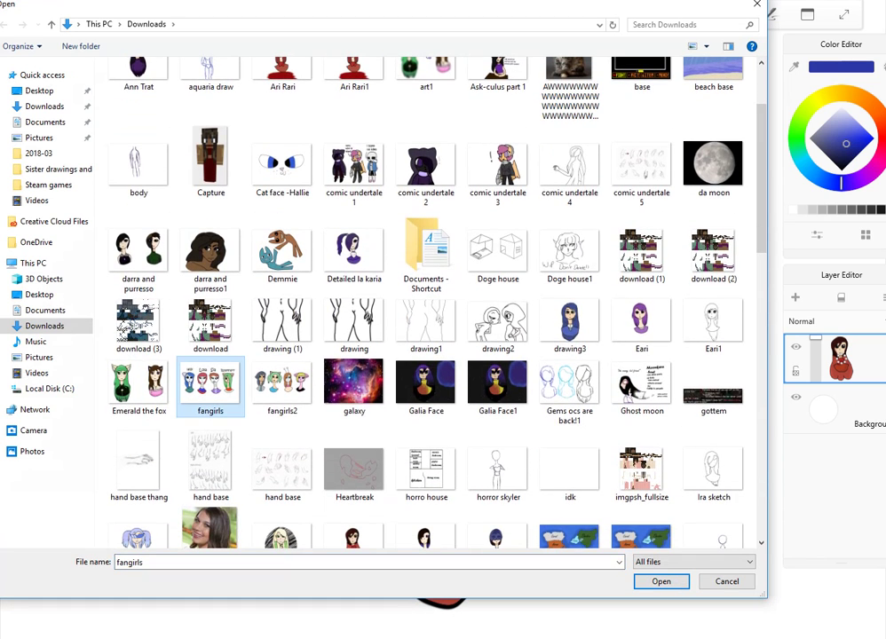
{"action": "key", "text": "Return"}
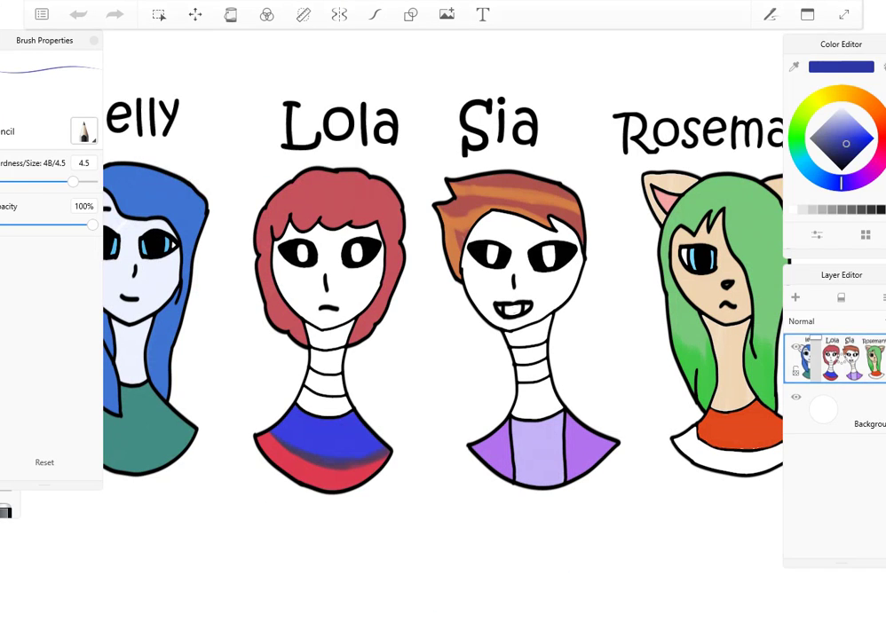
Add text to the four-character drawing reading "and here are" and, on a second line, "some fangirls.", and discard it
{"action": "type", "text": "tand"}
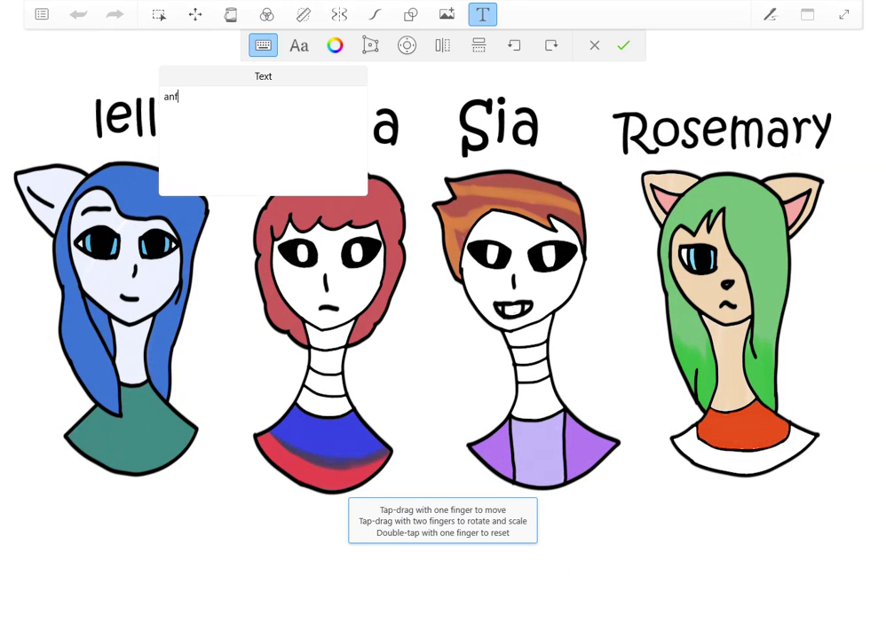
{"action": "type", "text": " here a"}
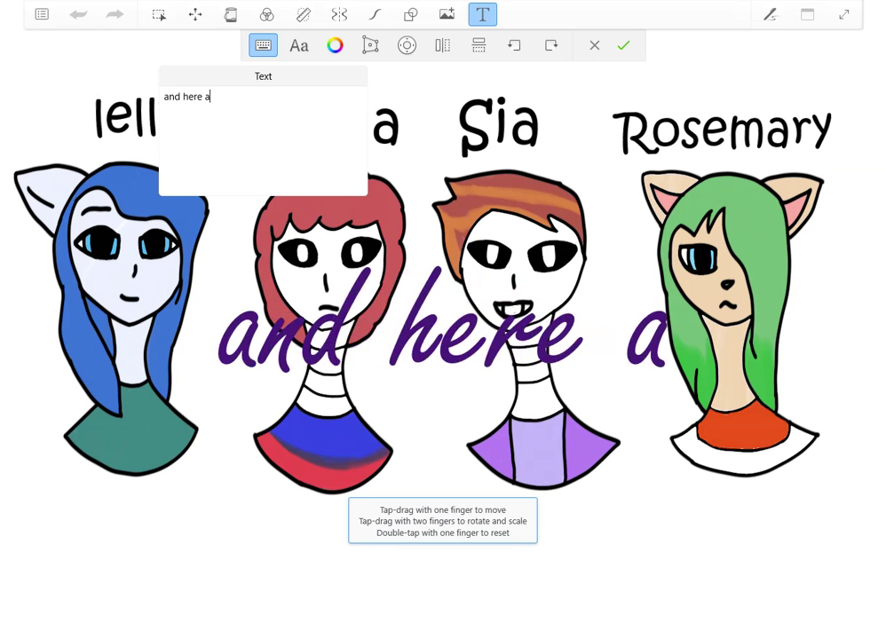
{"action": "type", "text": "resome f"}
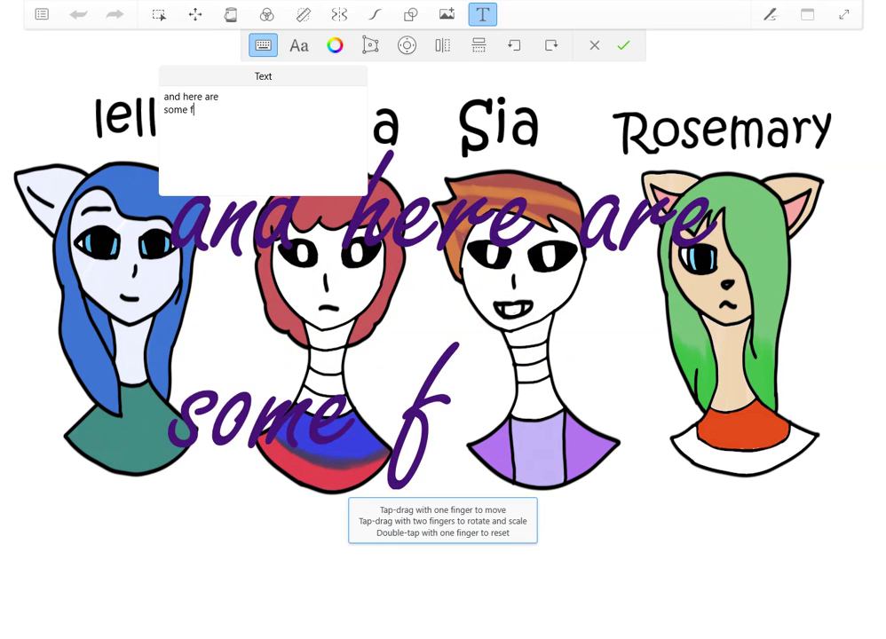
{"action": "type", "text": "angirs"}
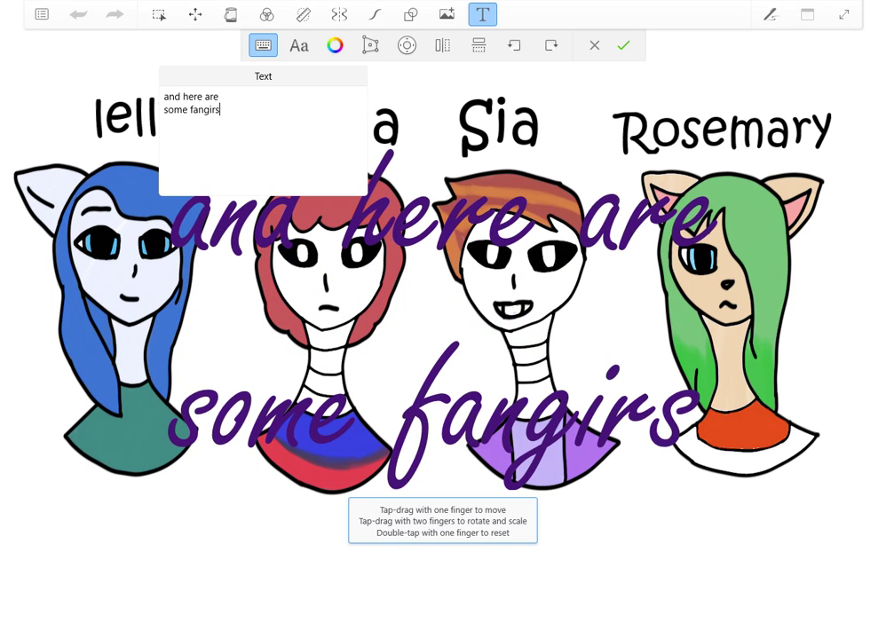
{"action": "key", "text": "BackSpace"}
{"action": "type", "text": "ls."}
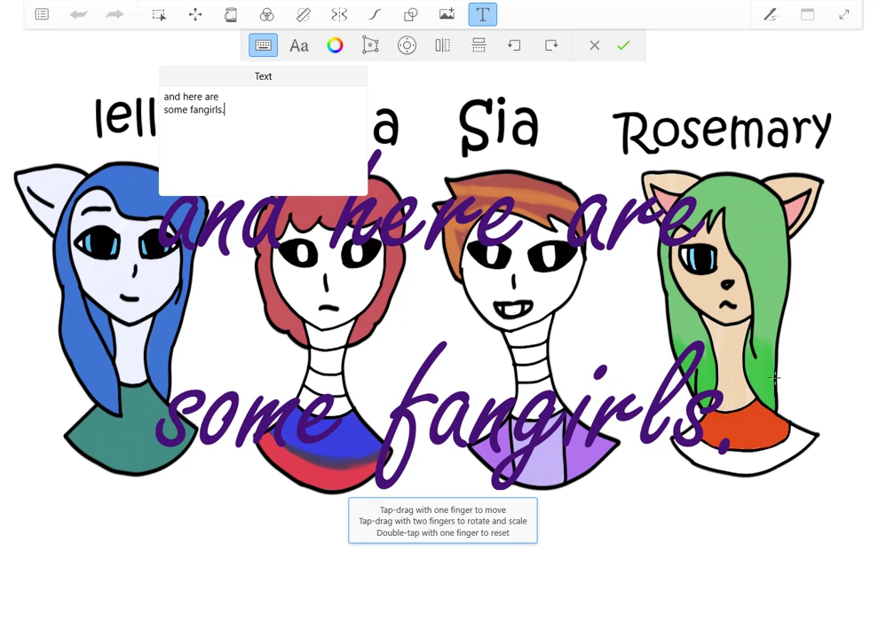
{"action": "left_click", "coordinate": [591, 45]}
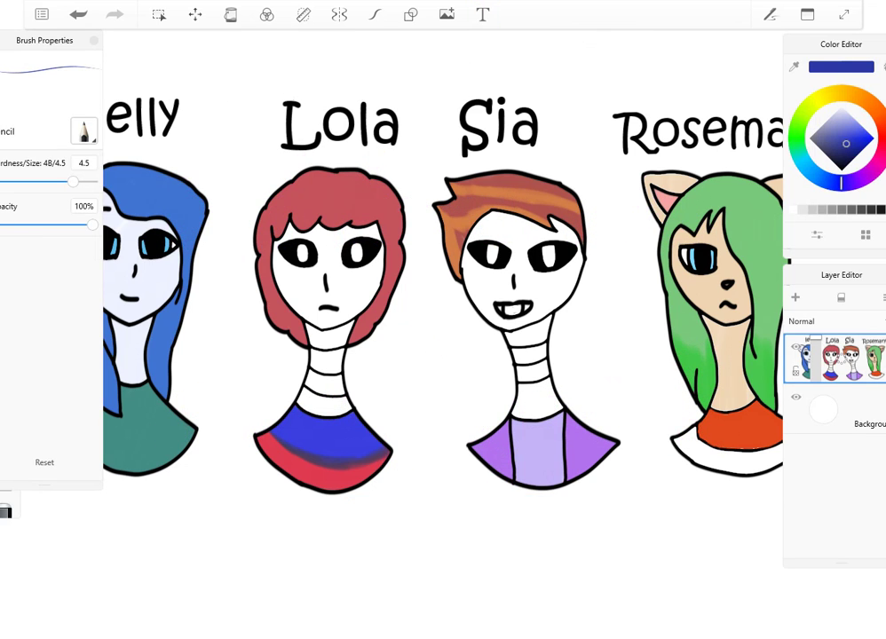
Create a new blank sketch without saving the changes to the fangirls drawing
{"action": "left_click", "coordinate": [41, 14]}
{"action": "left_click", "coordinate": [59, 46]}
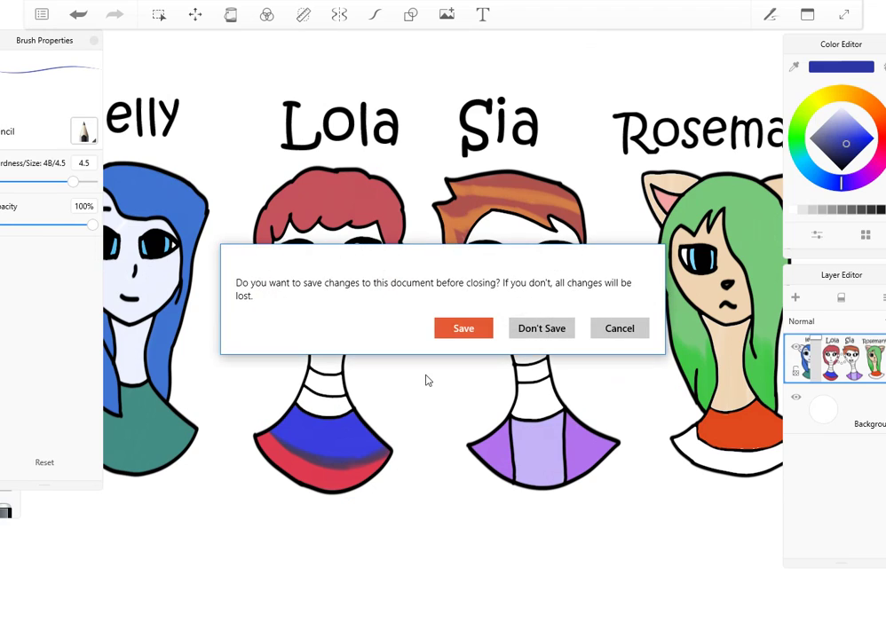
{"action": "left_click", "coordinate": [553, 328]}
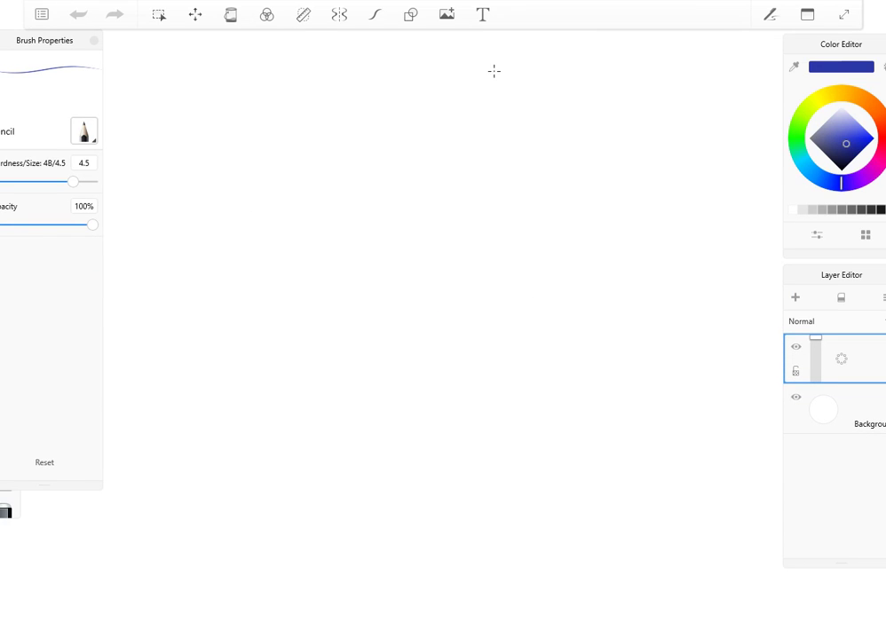
Add text to the blank canvas with the first line reading "also, requests are open!"
{"action": "left_click", "coordinate": [492, 13]}
{"action": "type", "text": "a"}
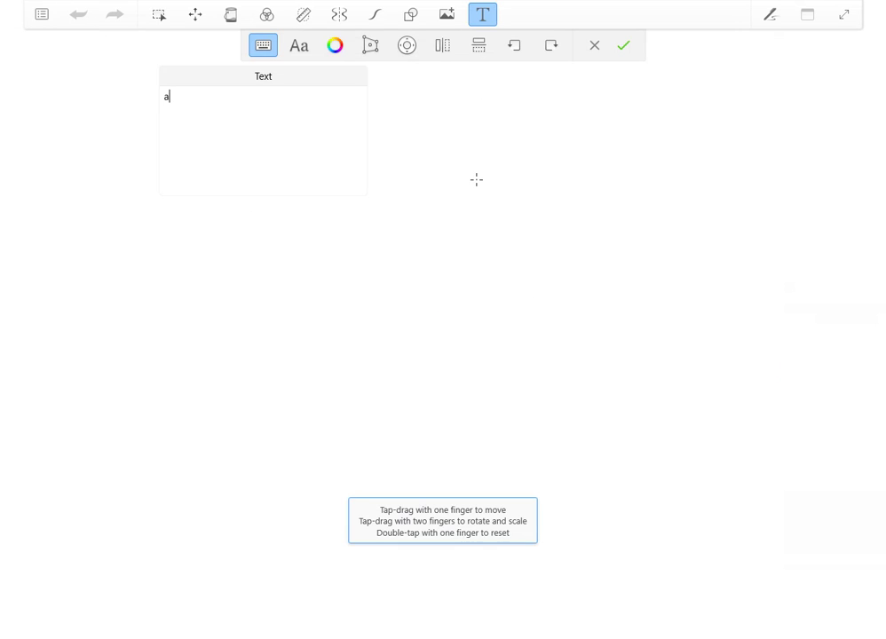
{"action": "type", "text": "lso,"}
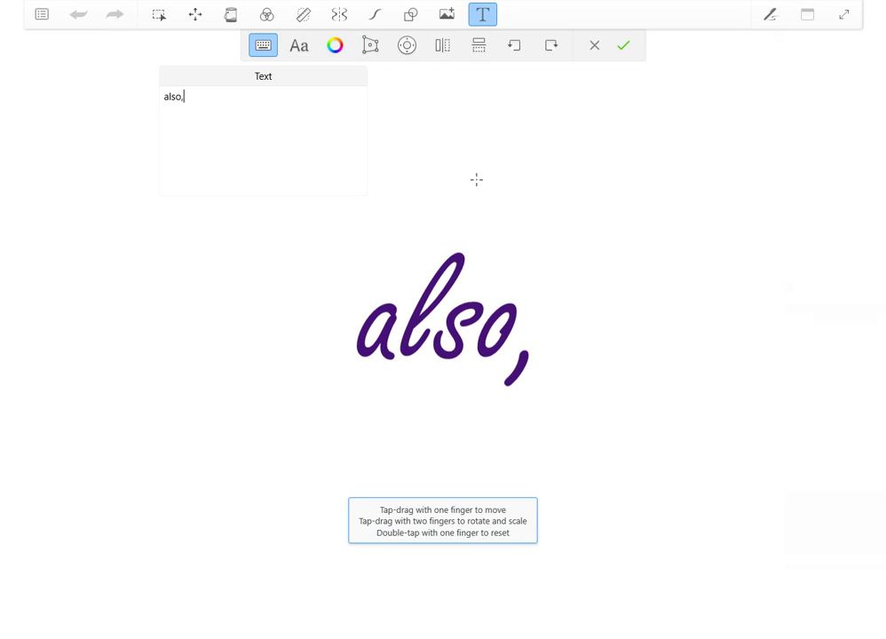
{"action": "left_click_drag", "start_coordinate": [443, 320], "coordinate": [286, 254]}
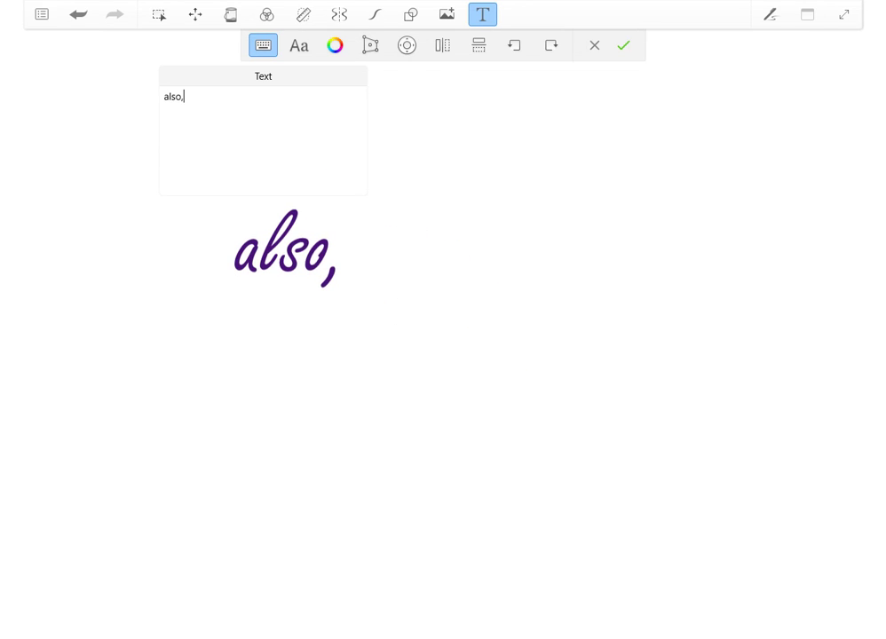
{"action": "type", "text": "requests"}
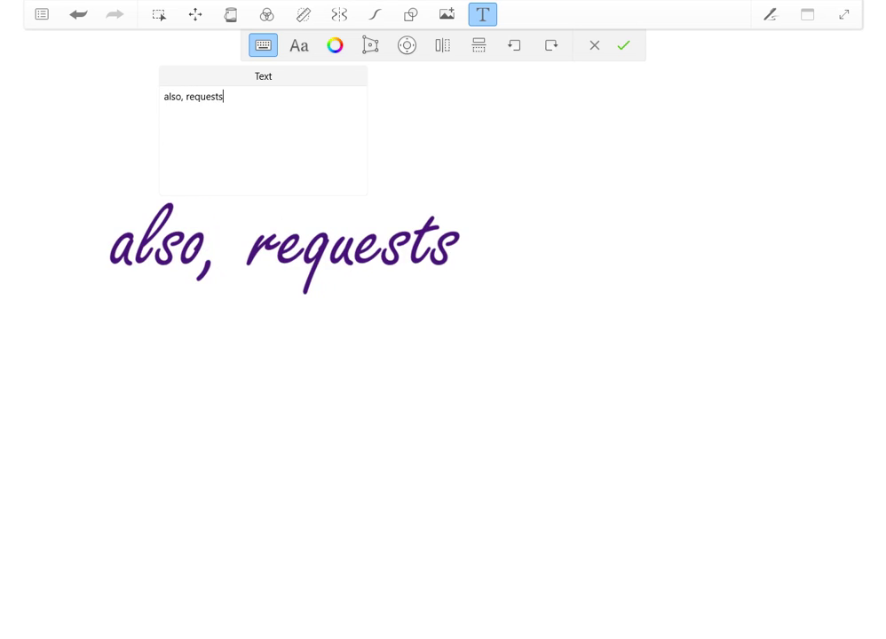
{"action": "type", "text": " are open"}
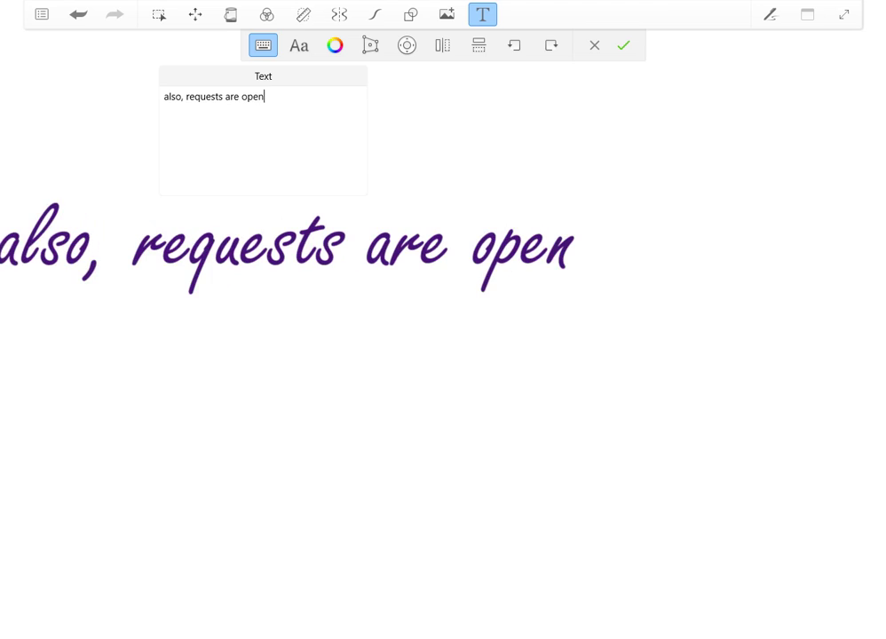
{"action": "type", "text": "! "}
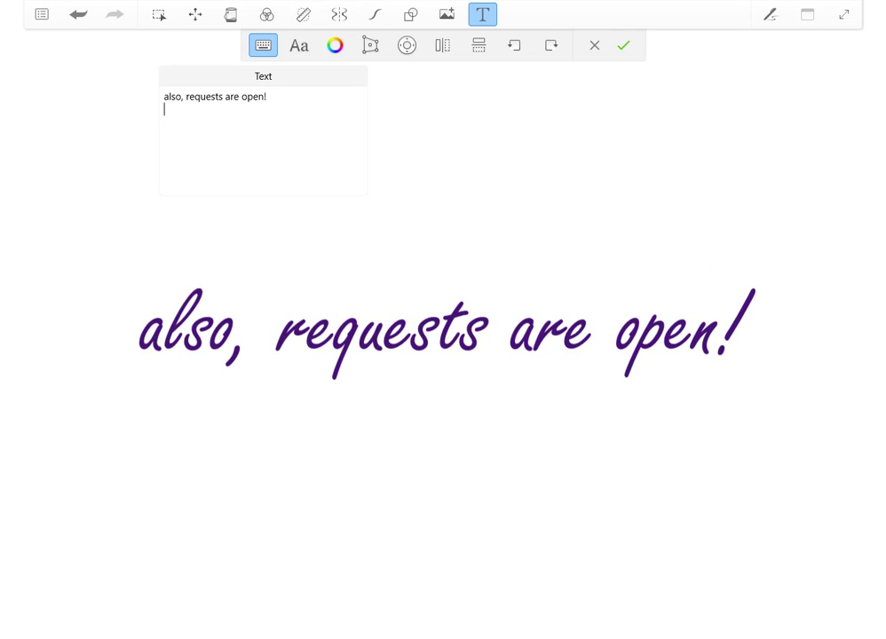
Extend the text with a second line "so request anything in the" and a third line "comments!"
{"action": "type", "text": "so r"}
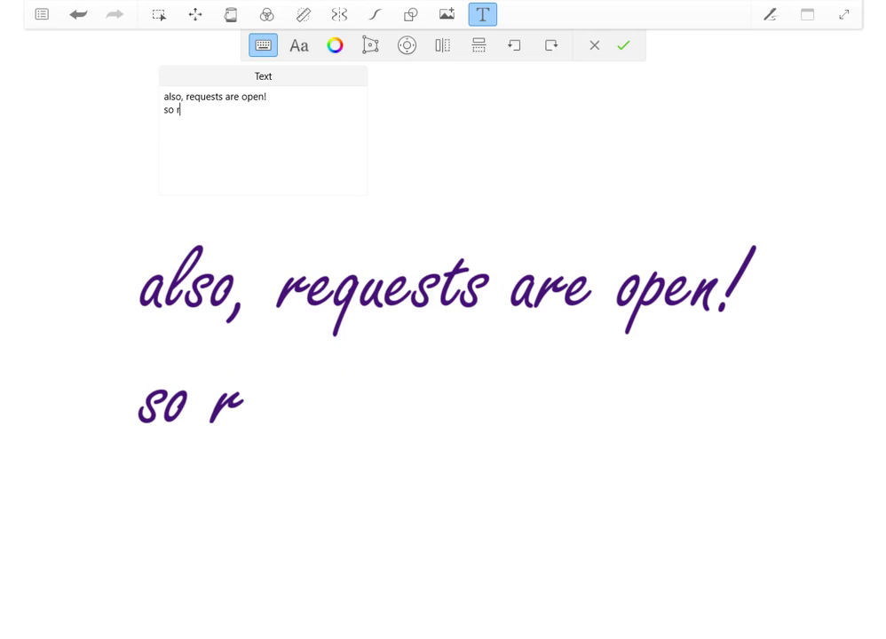
{"action": "type", "text": "equest an"}
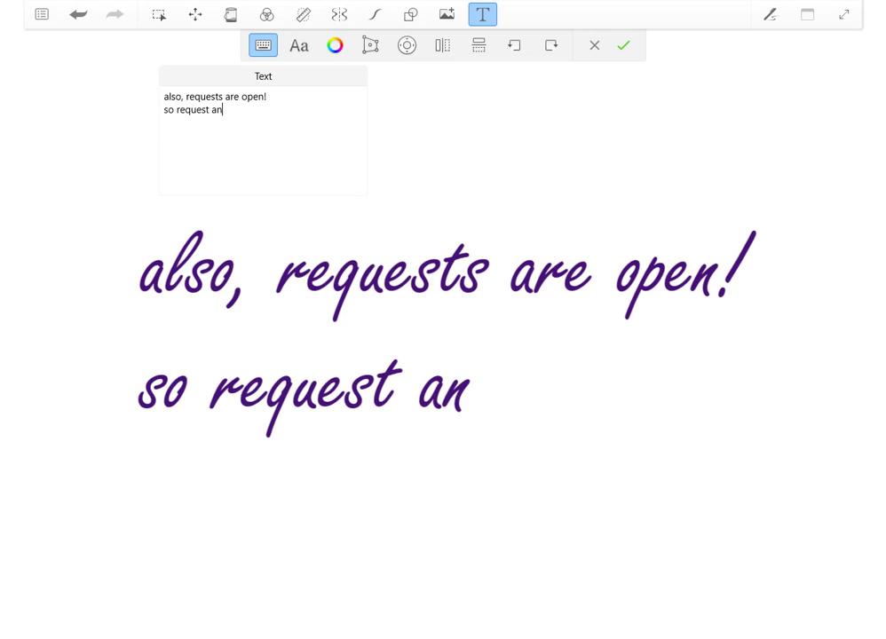
{"action": "type", "text": "ything in the comment"}
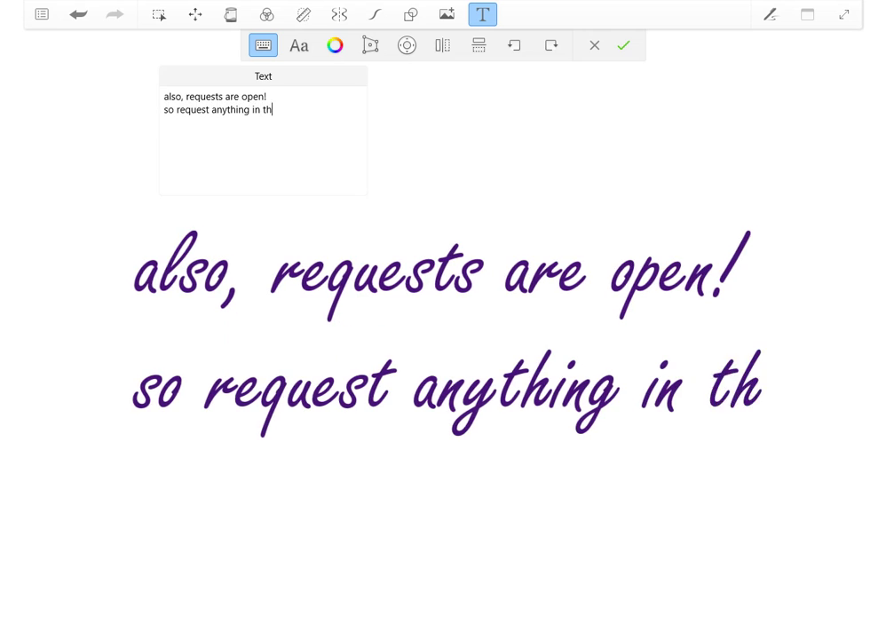
{"action": "key", "text": "BackSpace"}
{"action": "key", "text": "BackSpace"}
{"action": "key", "text": "BackSpace"}
{"action": "key", "text": "BackSpace"}
{"action": "key", "text": "BackSpace"}
{"action": "key", "text": "BackSpace"}
{"action": "key", "text": "BackSpace"}
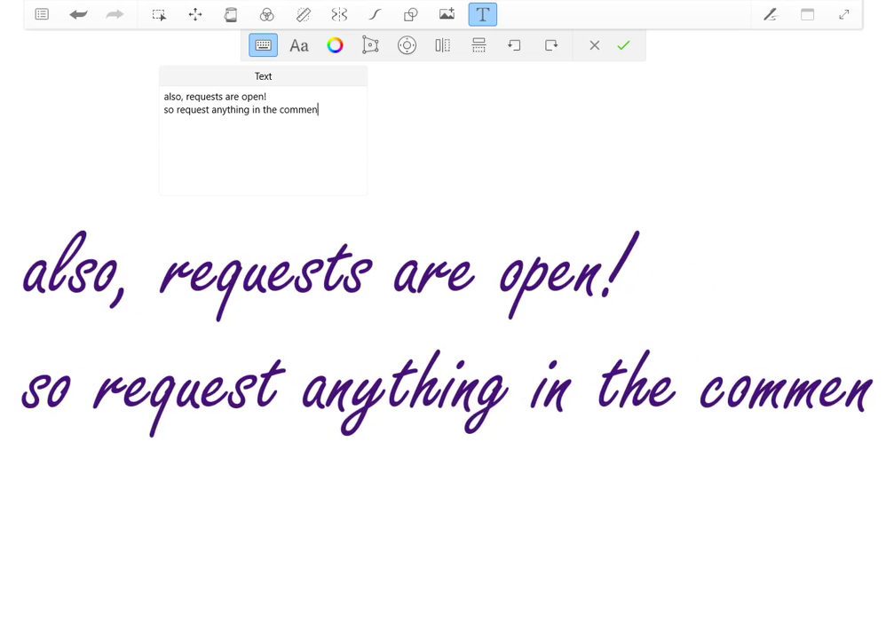
{"action": "key", "text": "Return"}
{"action": "type", "text": "c"}
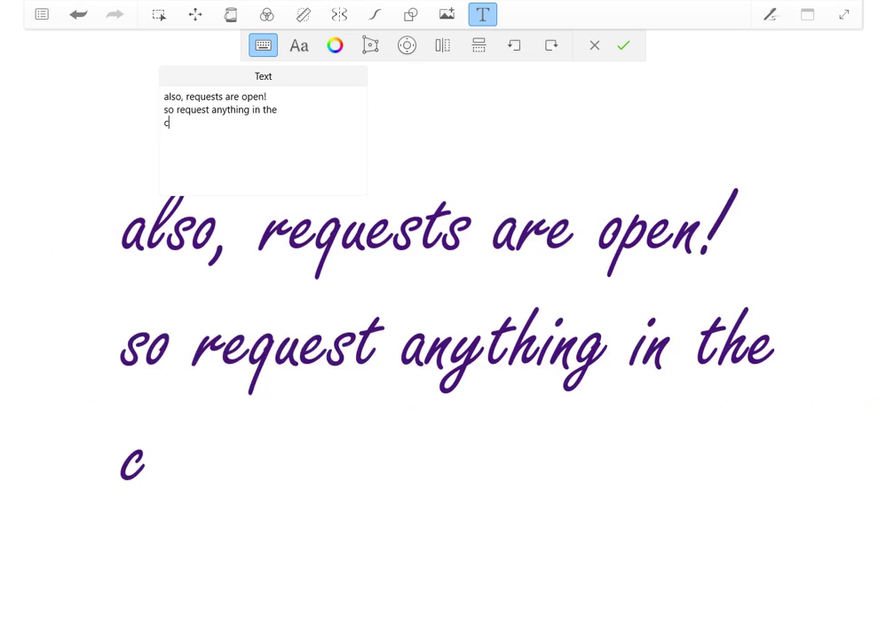
{"action": "type", "text": "omments!"}
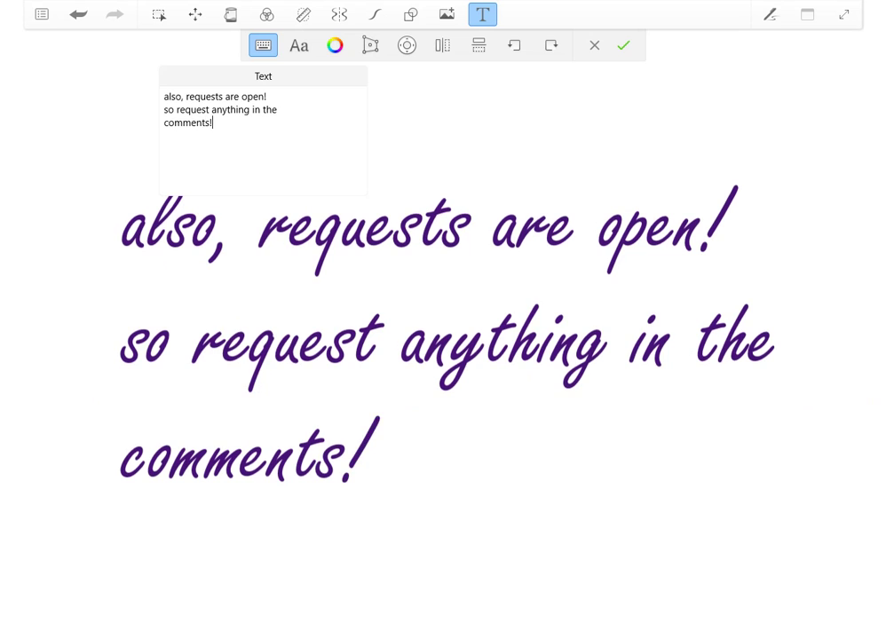
Append "(Ocs)" after "comments!" and discard the whole requests text
{"action": "type", "text": " 9"}
{"action": "key", "text": "BackSpace"}
{"action": "type", "text": "(Ocs"}
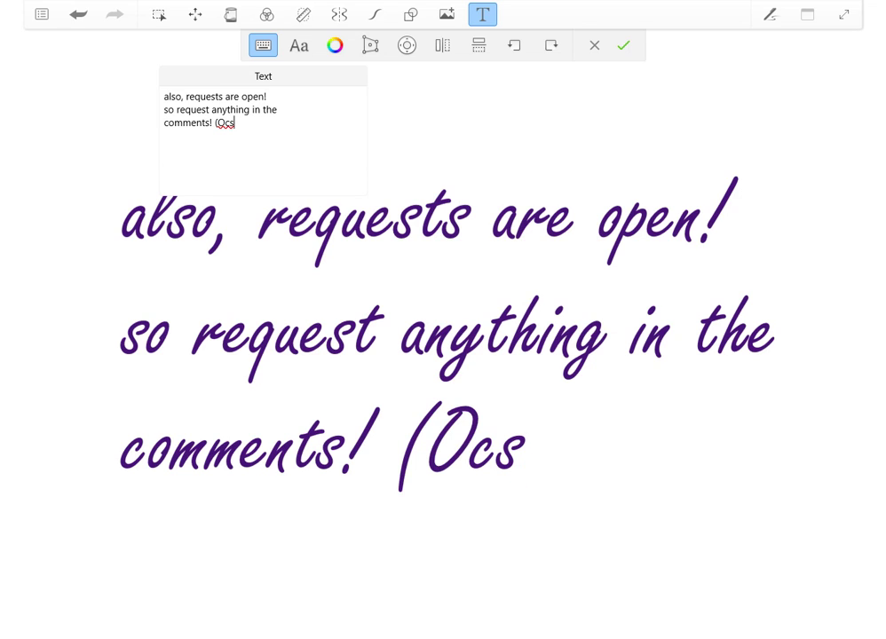
{"action": "type", "text": ",)"}
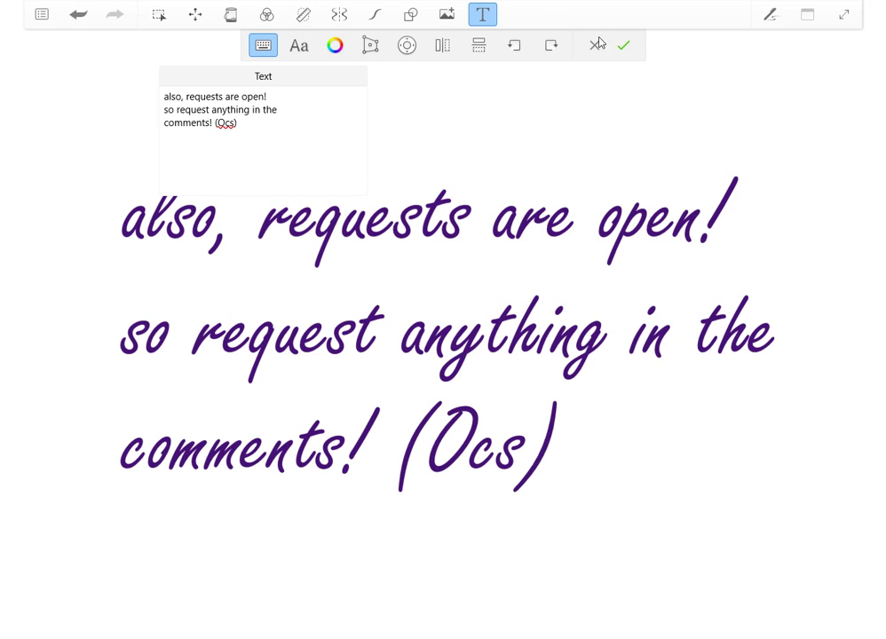
{"action": "left_click", "coordinate": [595, 45]}
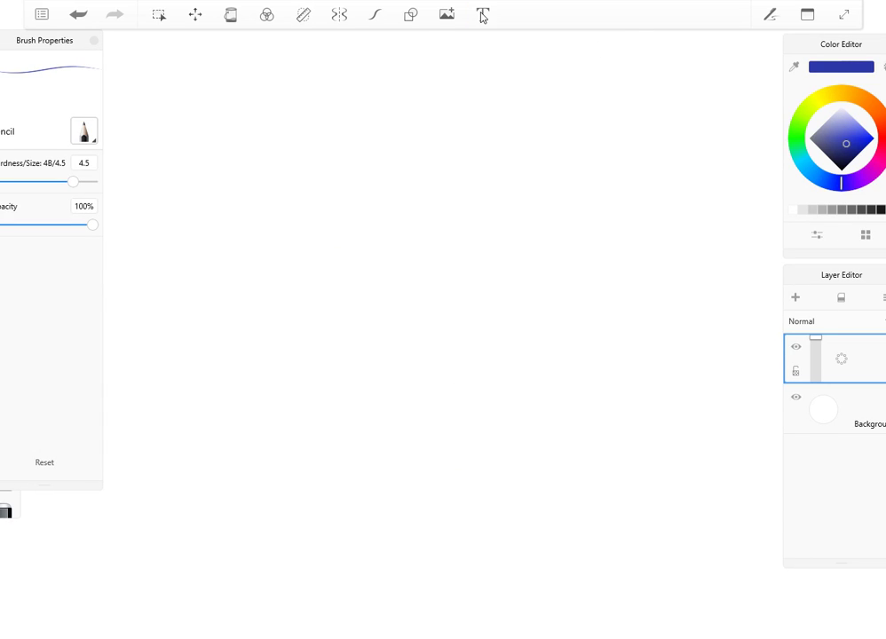
Add text reading "bai" to the blank canvas
{"action": "left_click", "coordinate": [484, 16]}
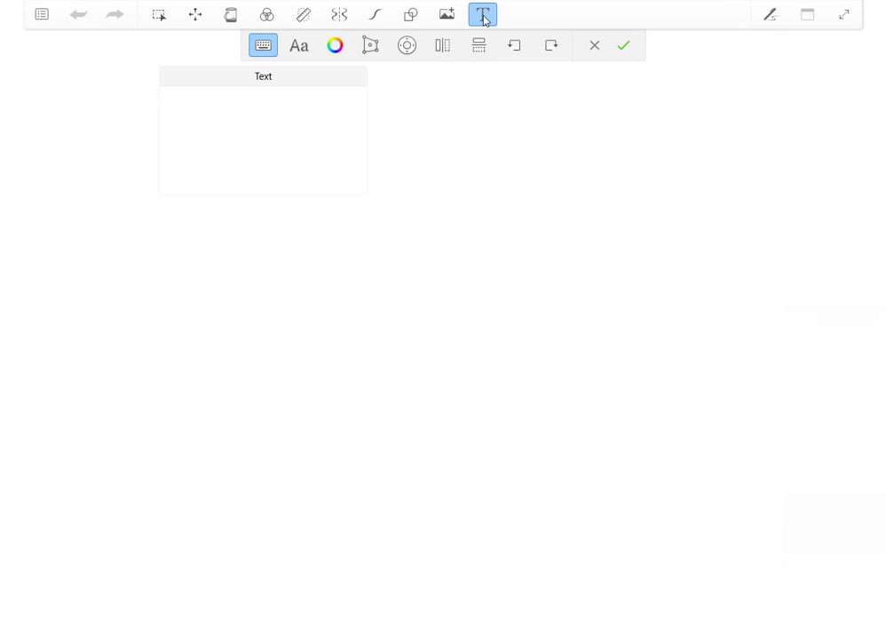
{"action": "type", "text": "bai"}
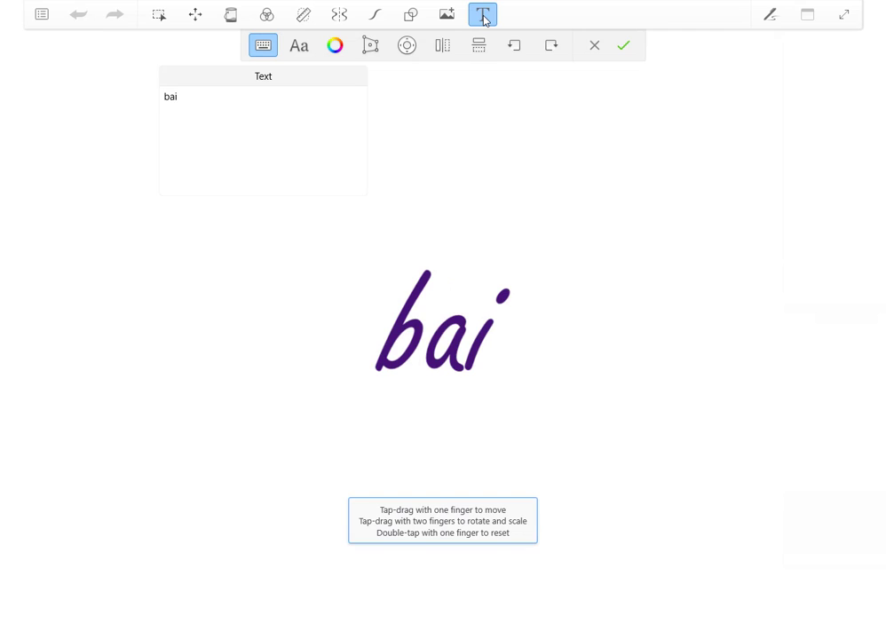